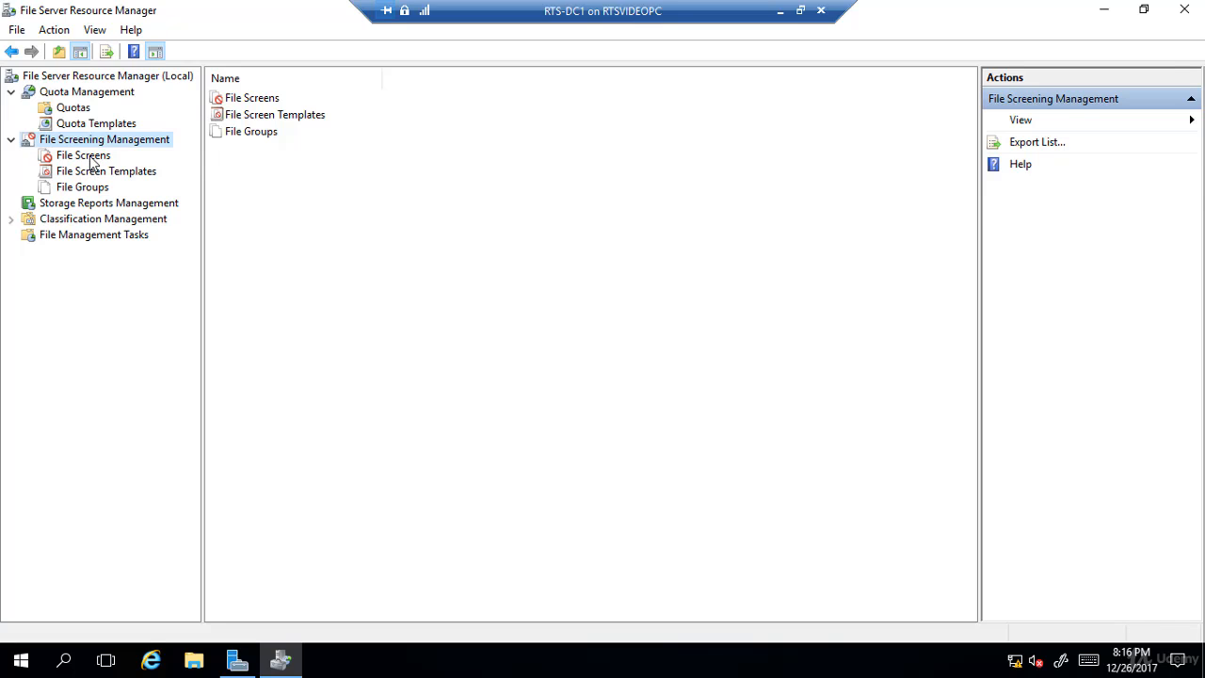
# - Start creating a file screen and set its path to the C:\HR folder
pyautogui.click(93, 162)
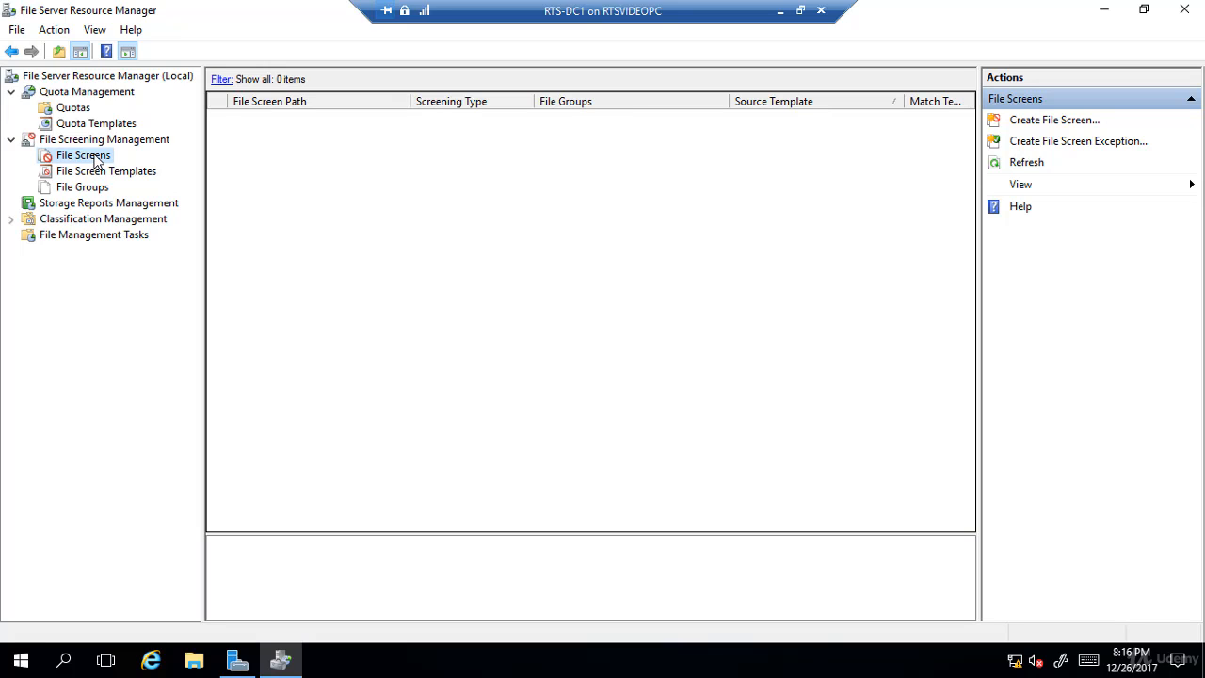
pyautogui.rightClick(96, 162)
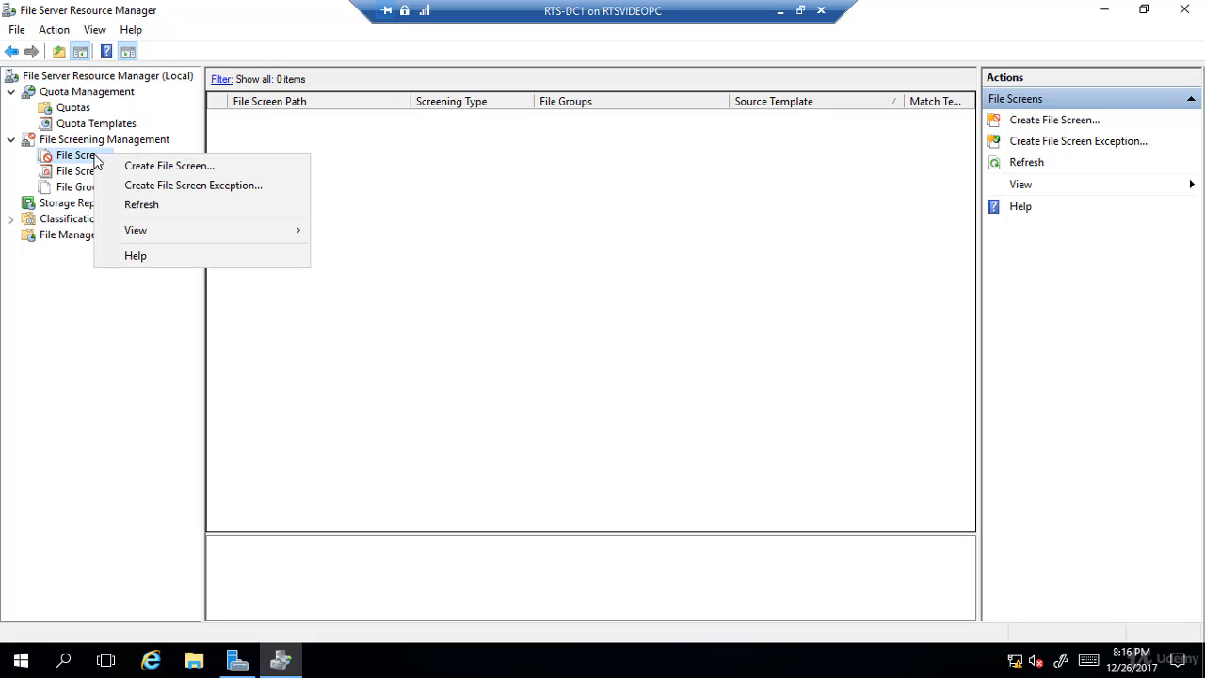
pyautogui.click(214, 168)
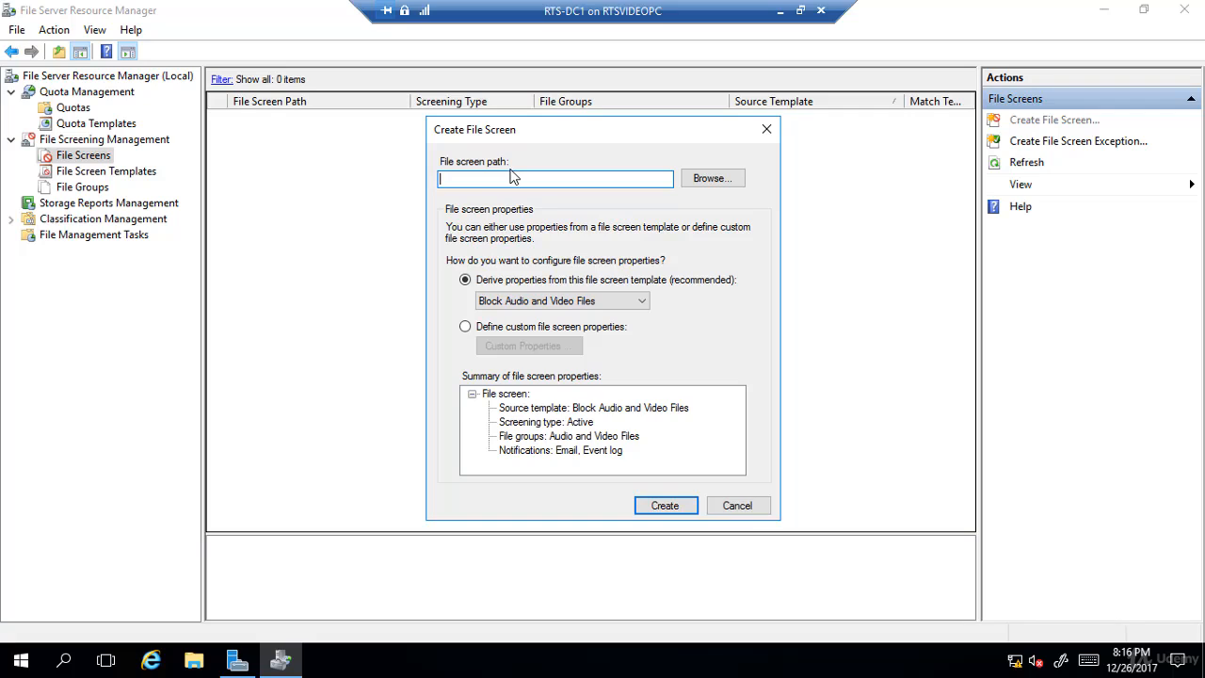
pyautogui.click(711, 181)
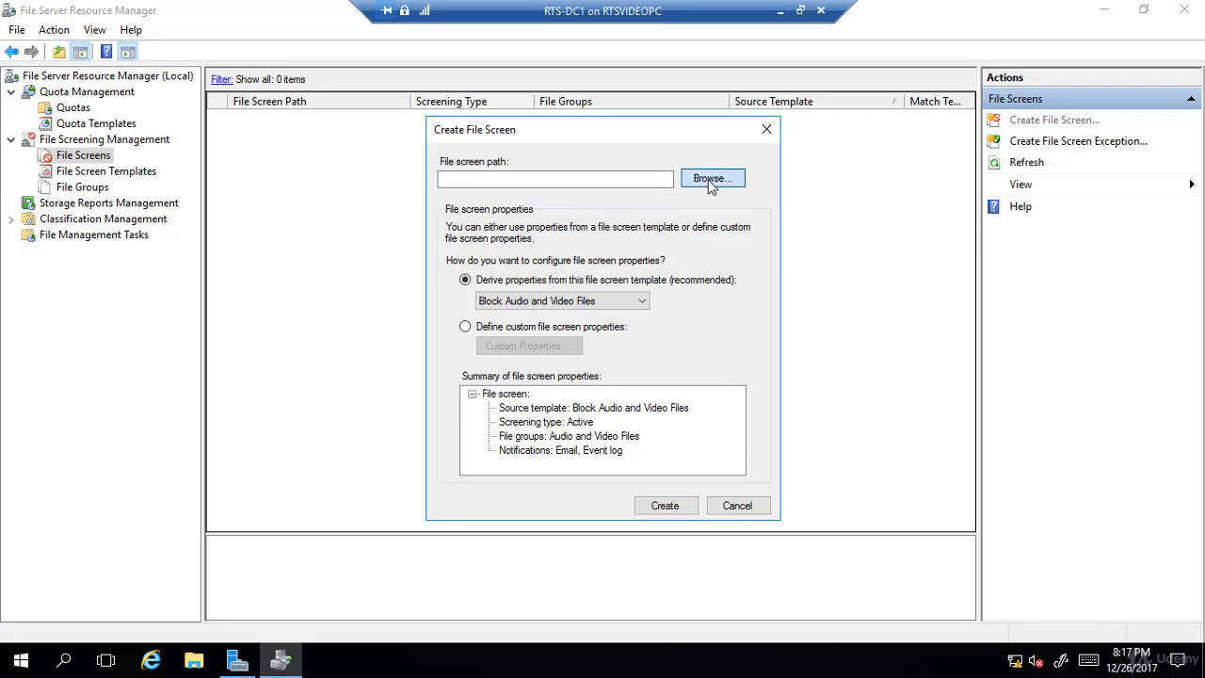
pyautogui.moveTo(715, 310); pyautogui.dragTo(720, 341)
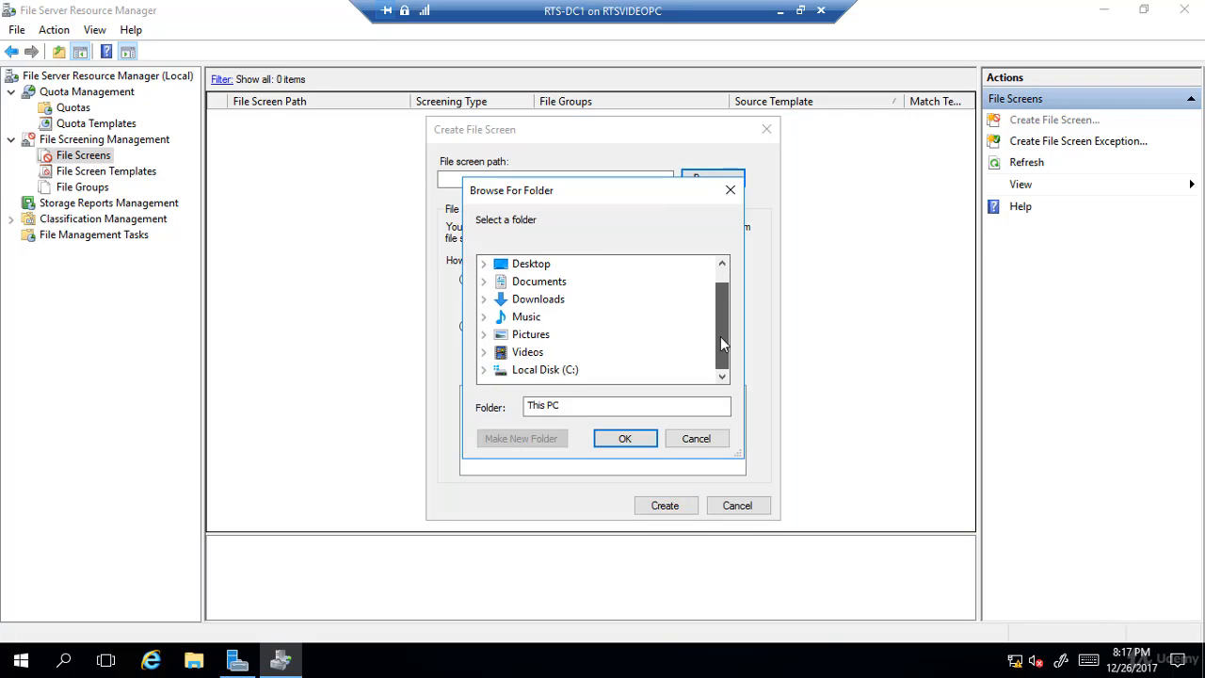
pyautogui.click(515, 370)
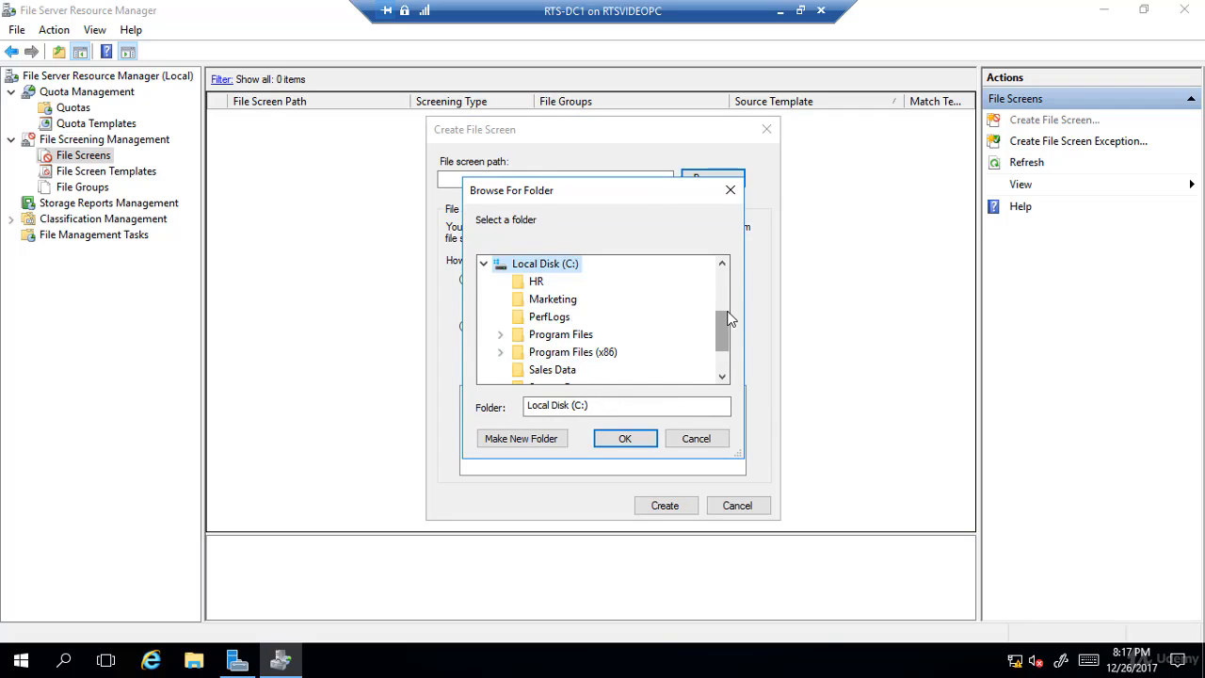
pyautogui.click(539, 284)
pyautogui.click(625, 442)
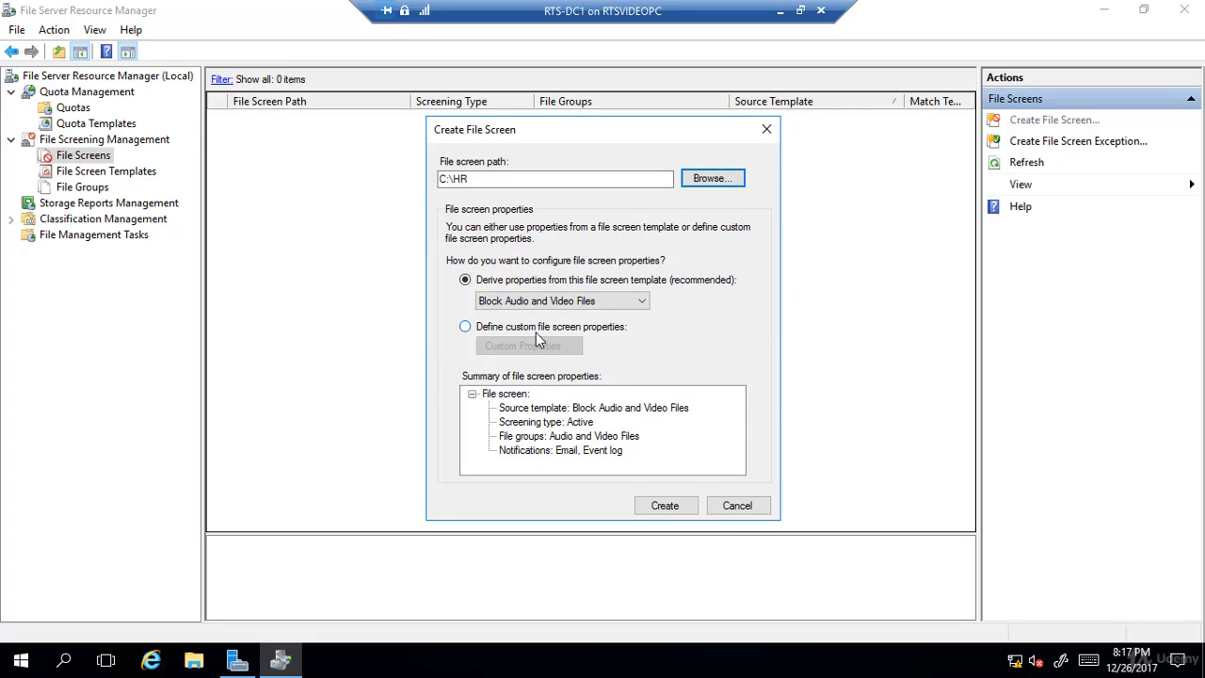
# - Switch to custom file screen properties and block the Audio and Video Files group
pyautogui.click(465, 327)
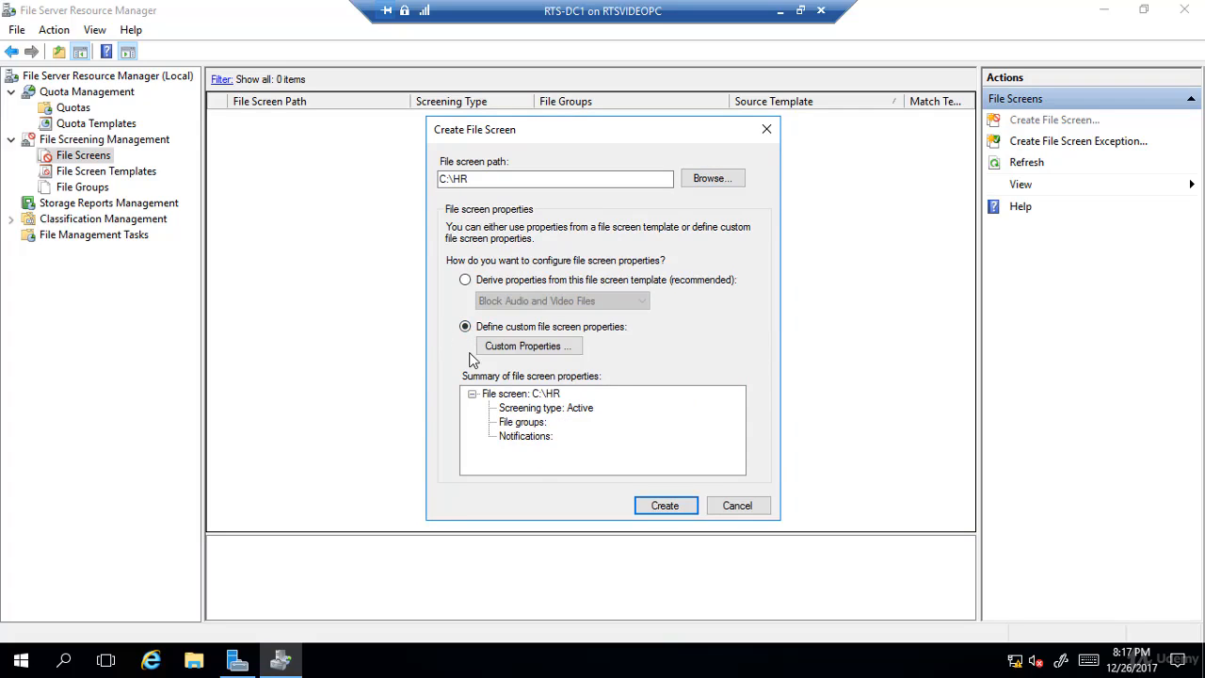
pyautogui.click(520, 346)
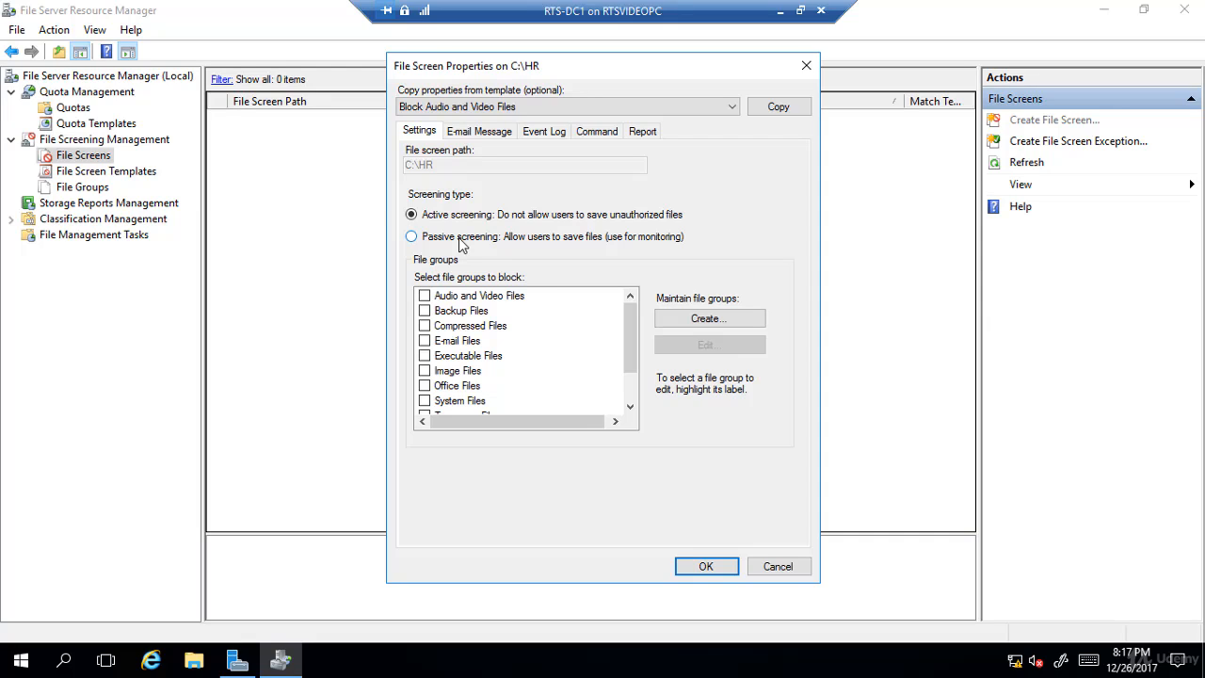
pyautogui.click(424, 298)
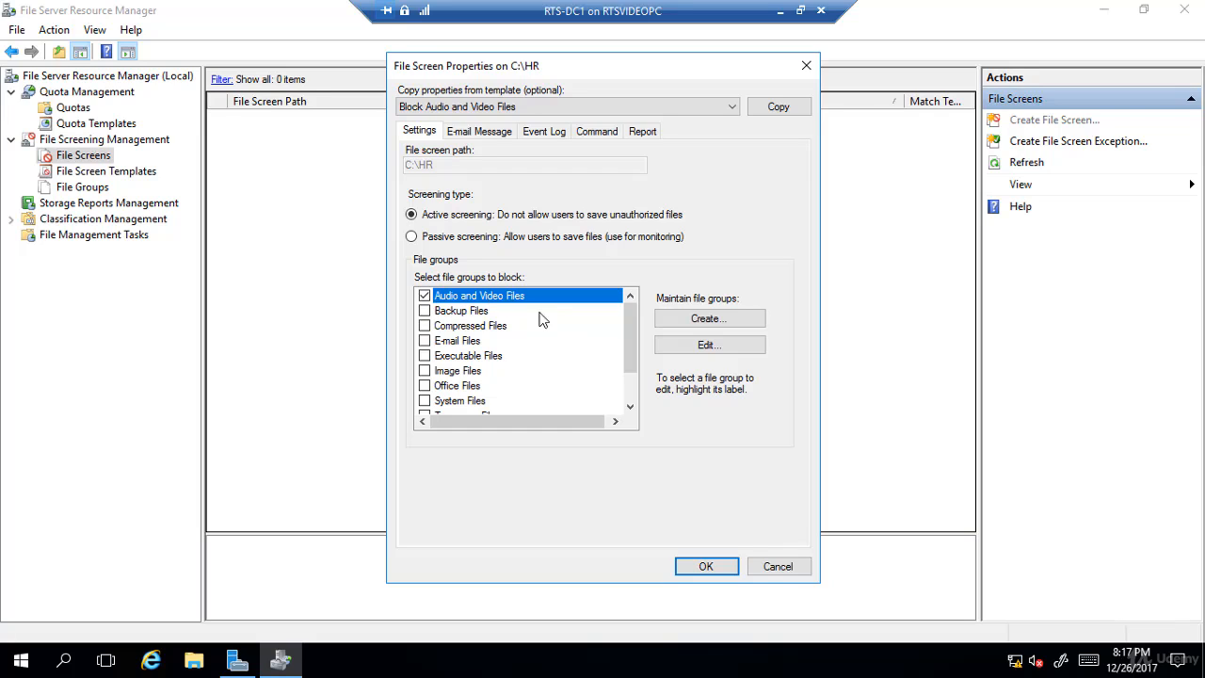
# - Review the file name patterns included in the Audio and Video Files group without changing it
pyautogui.click(690, 350)
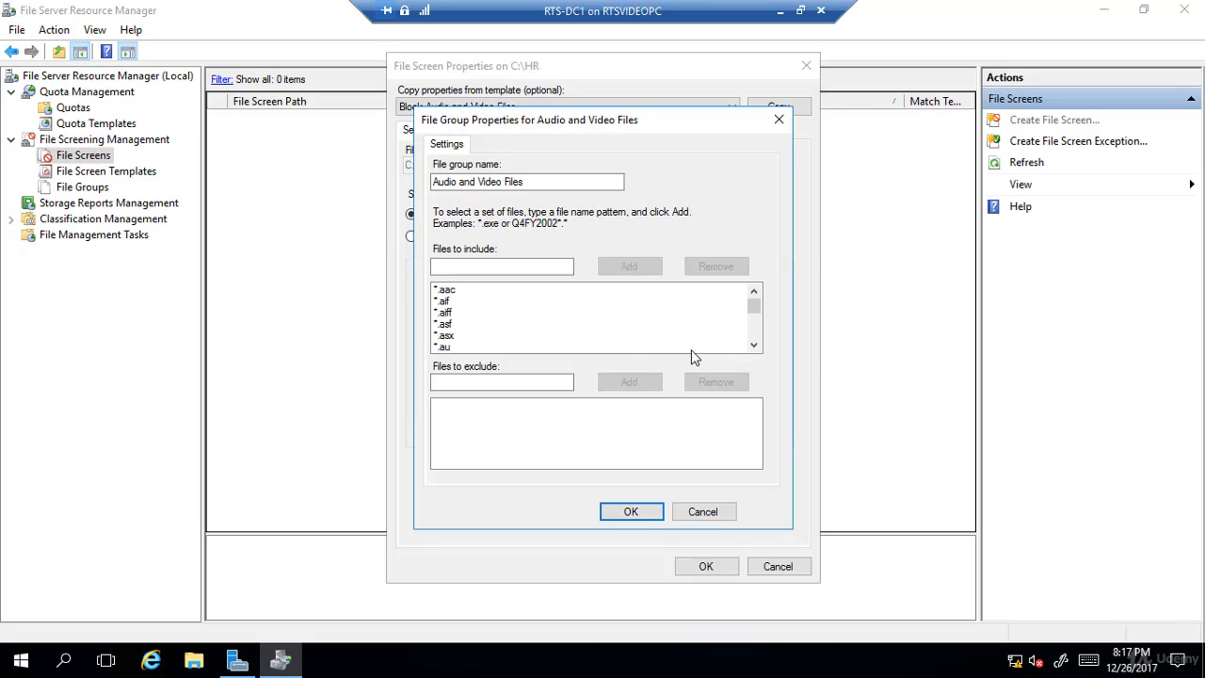
pyautogui.click(450, 291)
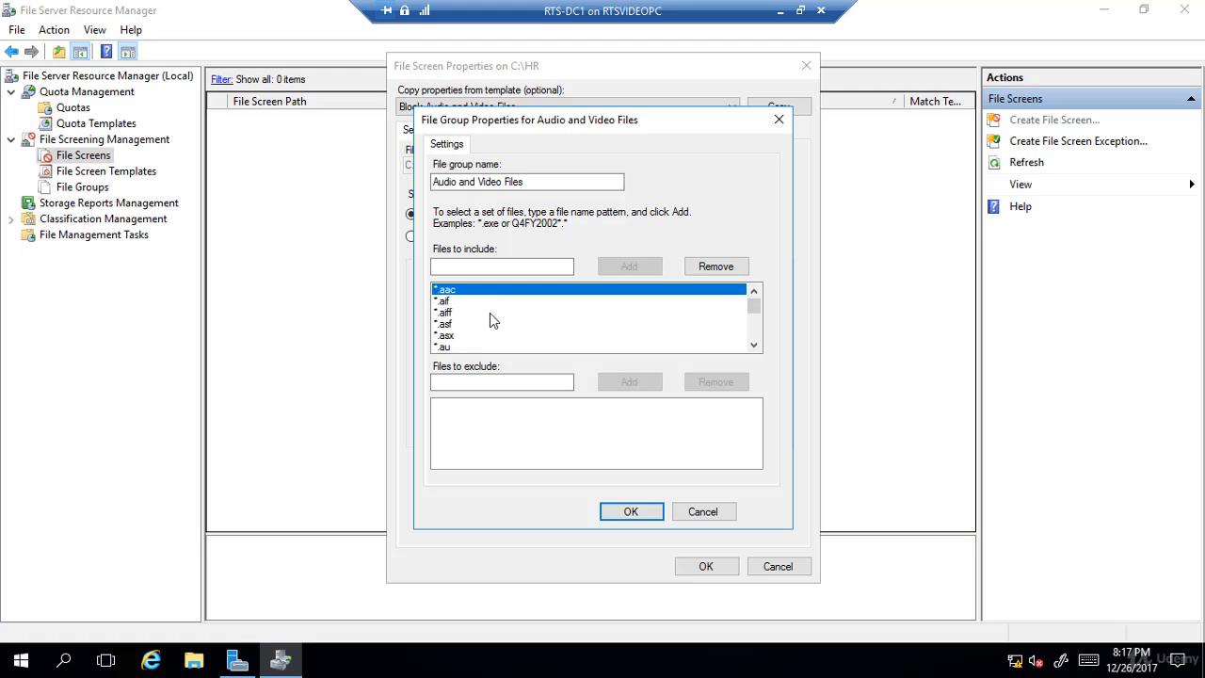
pyautogui.scroll(-1, 489, 315)
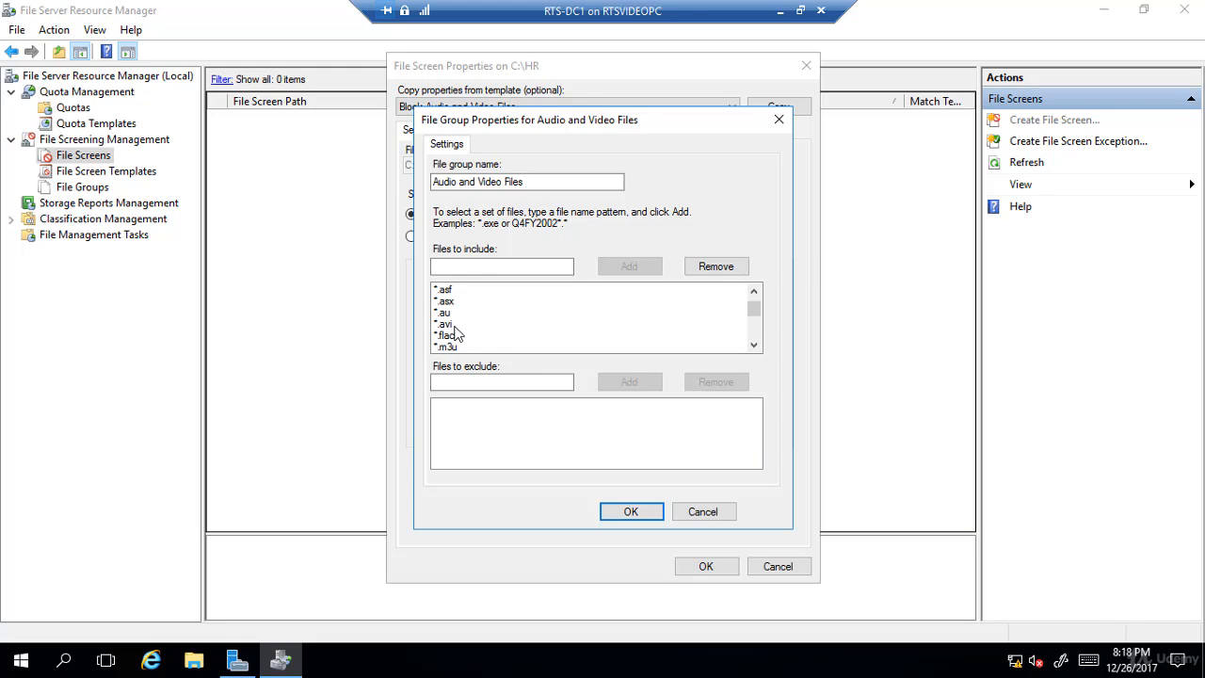
pyautogui.click(454, 325)
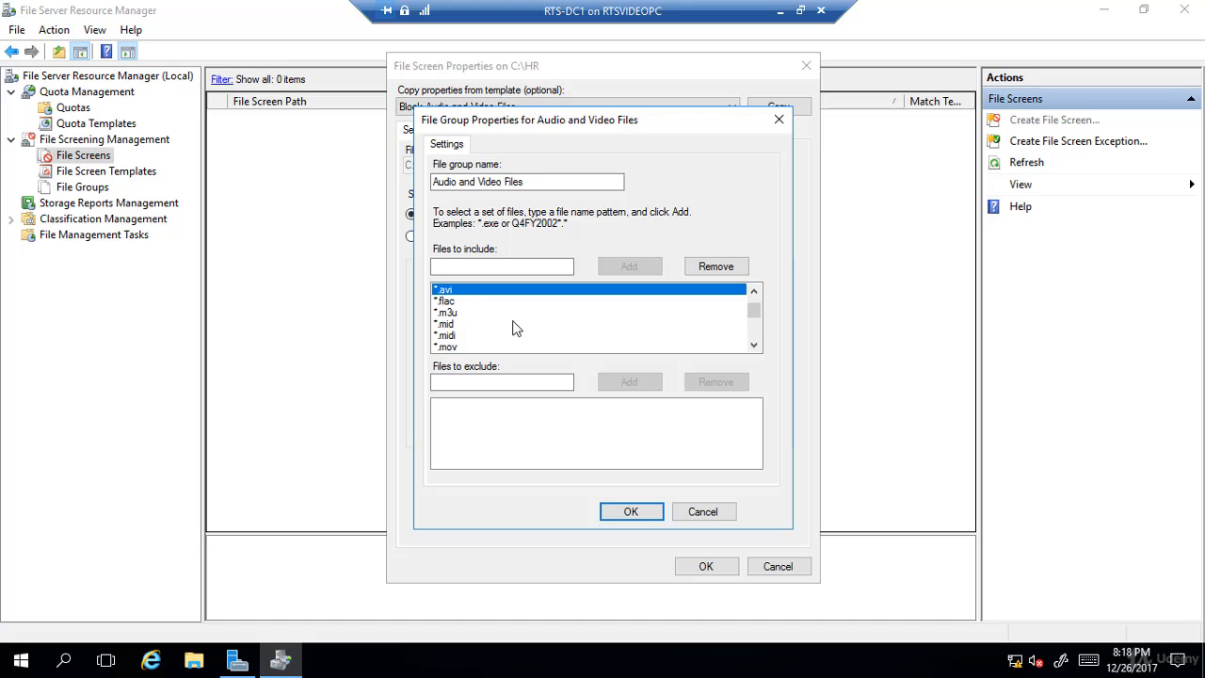
pyautogui.scroll(-1, 518, 328)
pyautogui.scroll(-1, 515, 328)
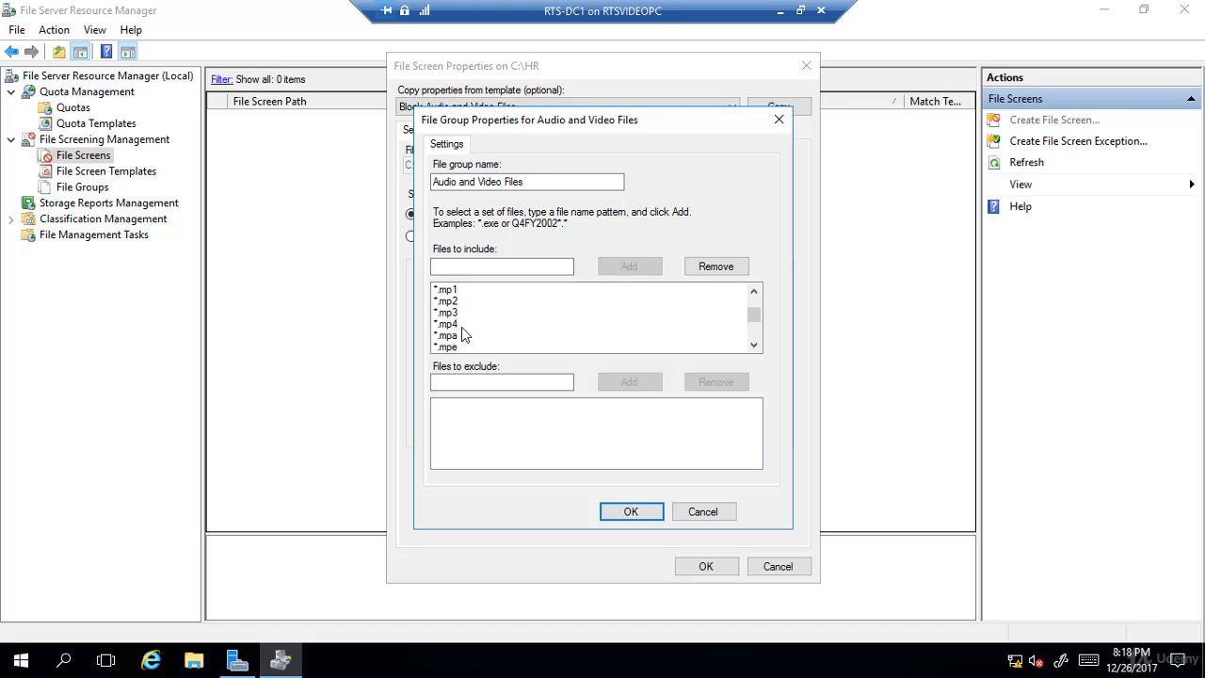
pyautogui.click(458, 311)
pyautogui.click(458, 323)
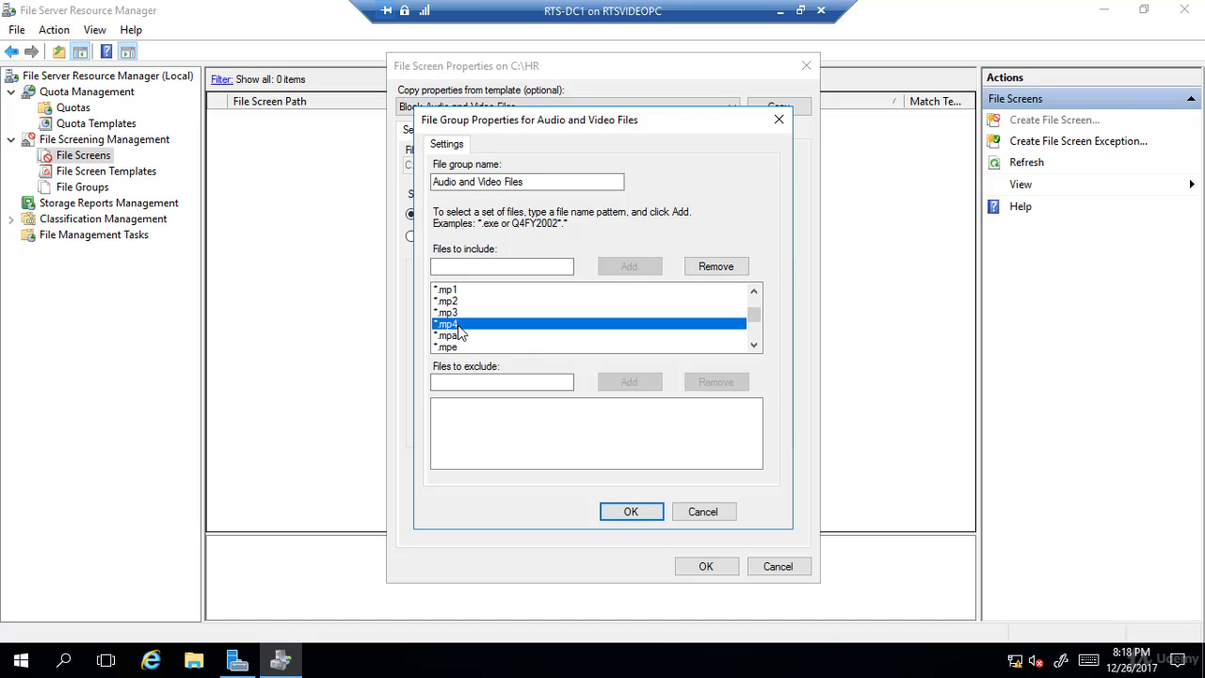
pyautogui.scroll(-1, 486, 331)
pyautogui.scroll(-1, 487, 330)
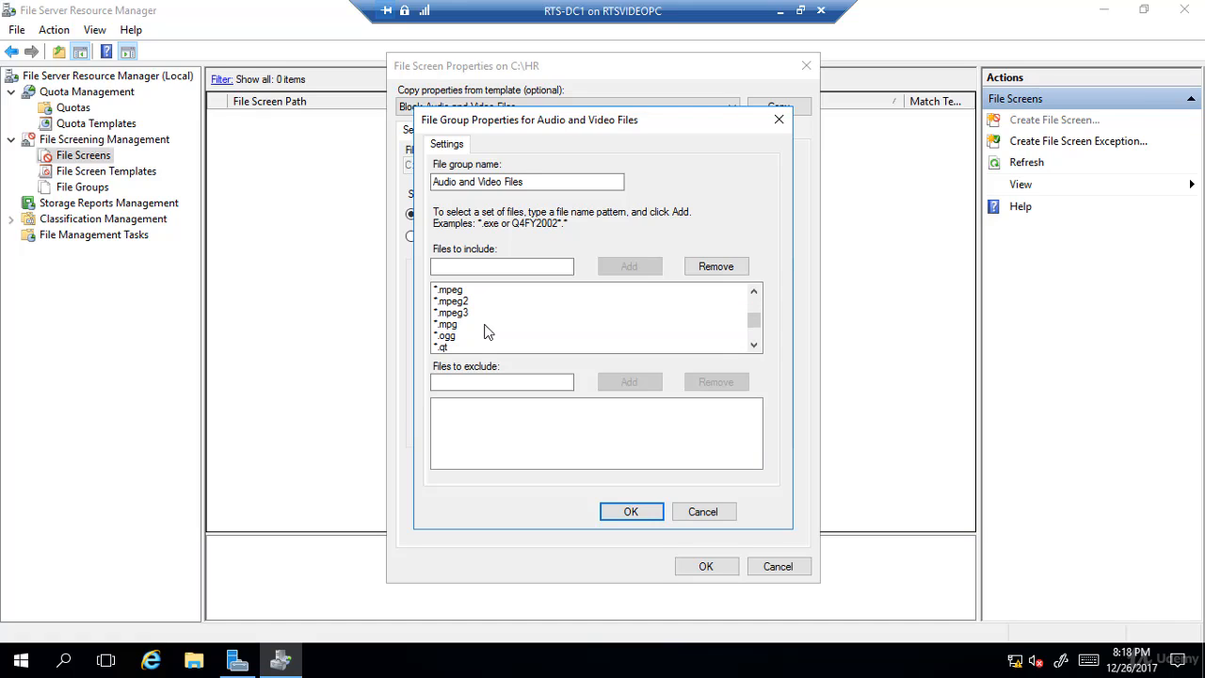
pyautogui.scroll(-5, 487, 330)
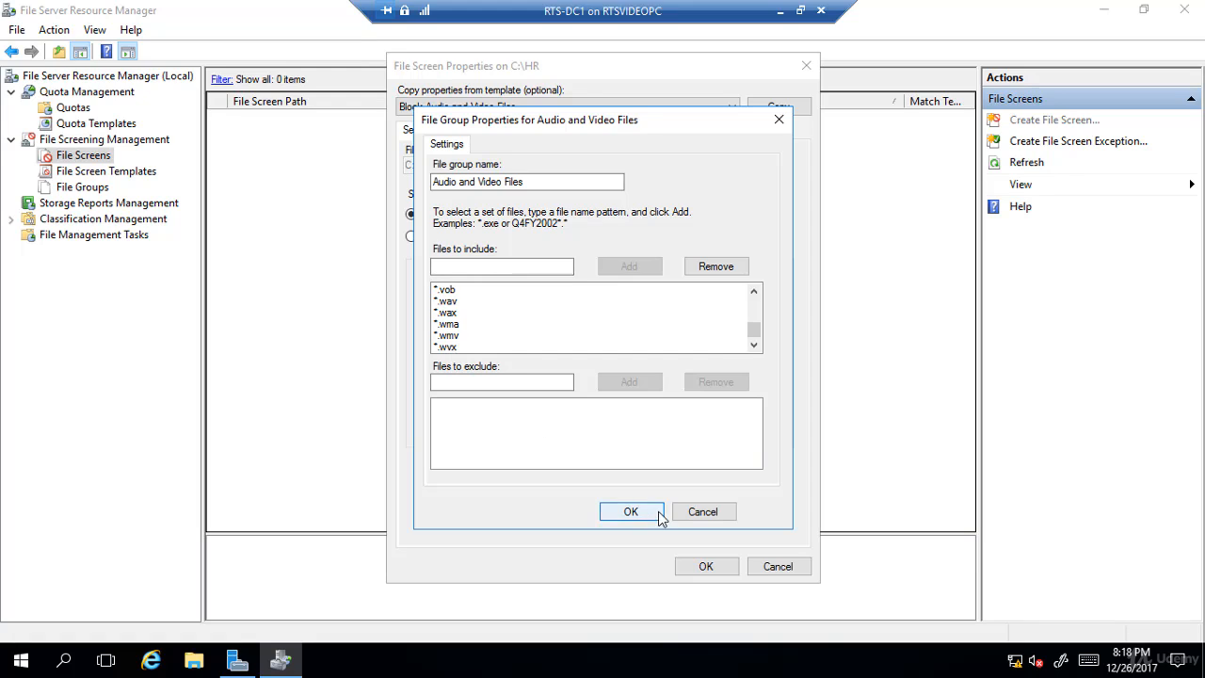
pyautogui.click(521, 383)
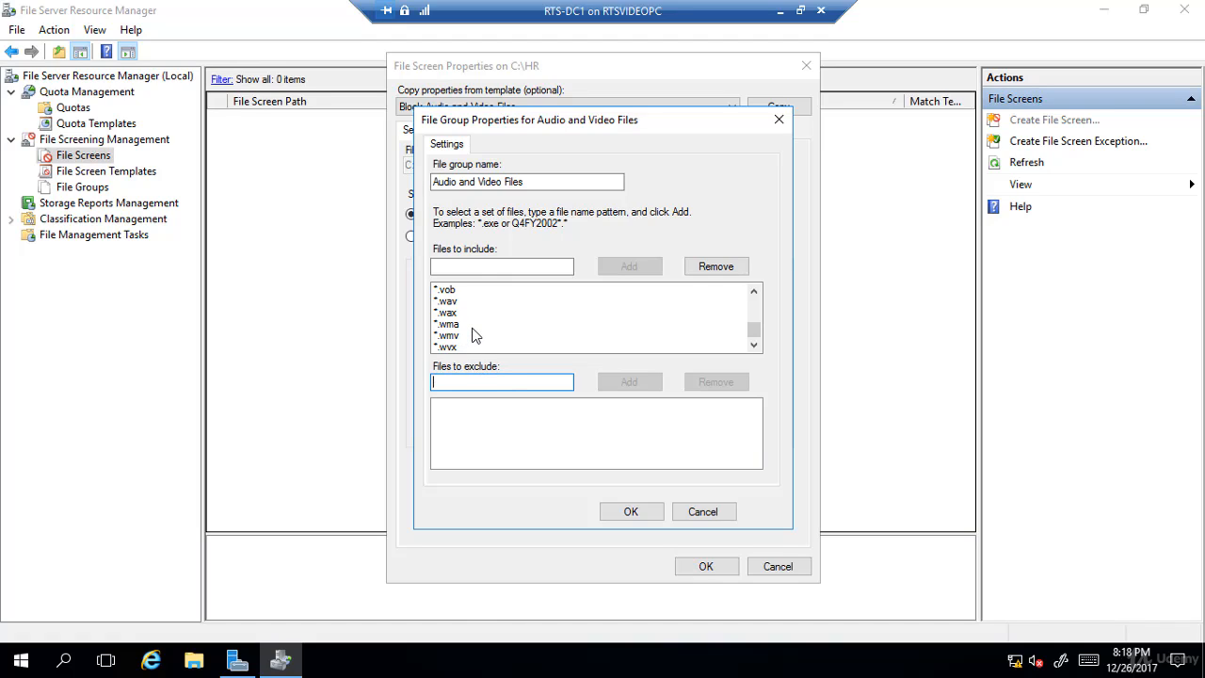
pyautogui.click(677, 516)
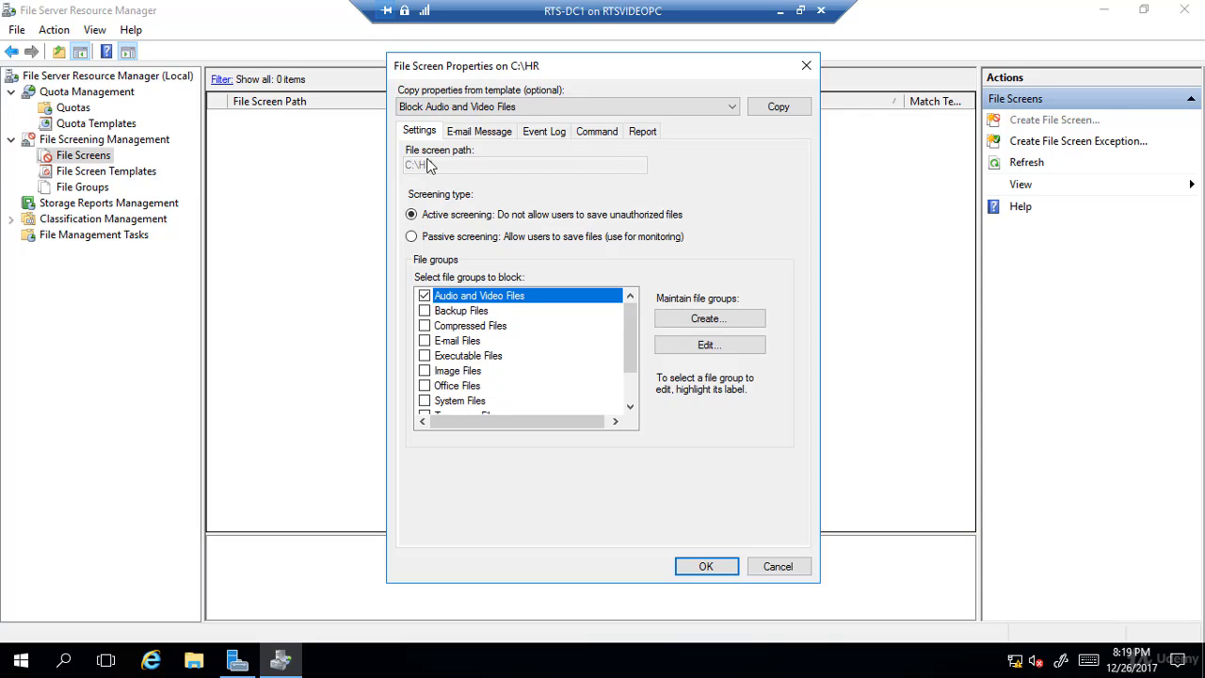
# - Create the file screen on C:\HR, saving it without creating a template
pyautogui.click(704, 568)
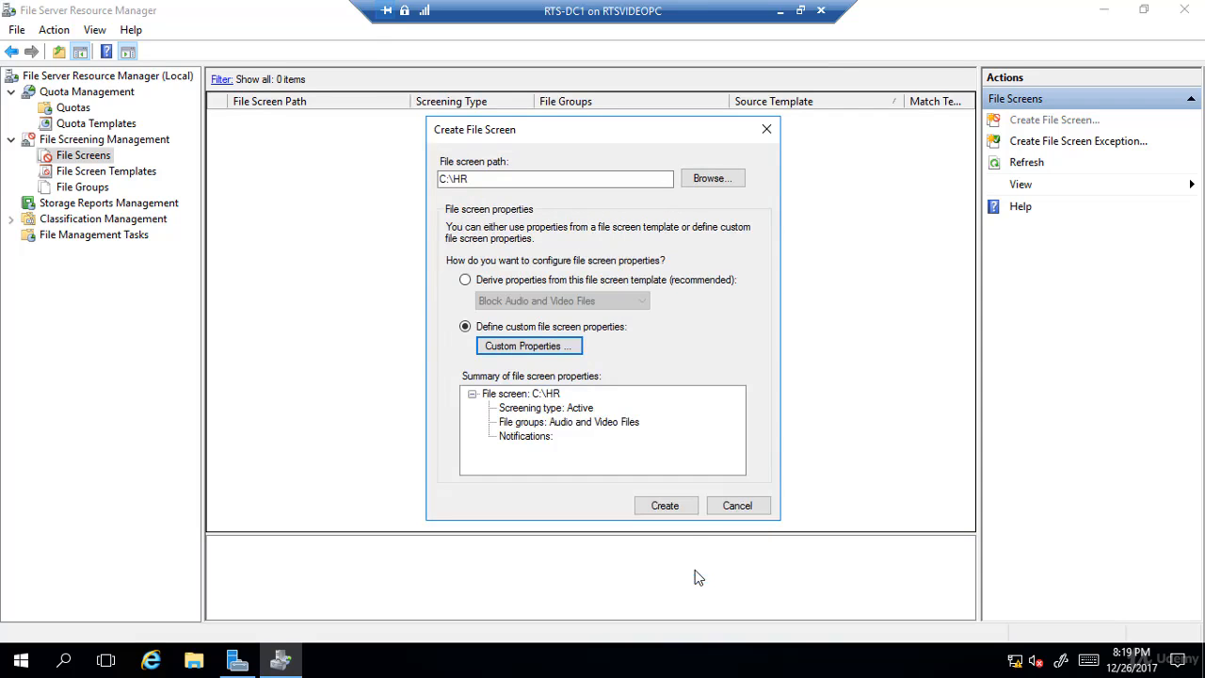
pyautogui.click(664, 506)
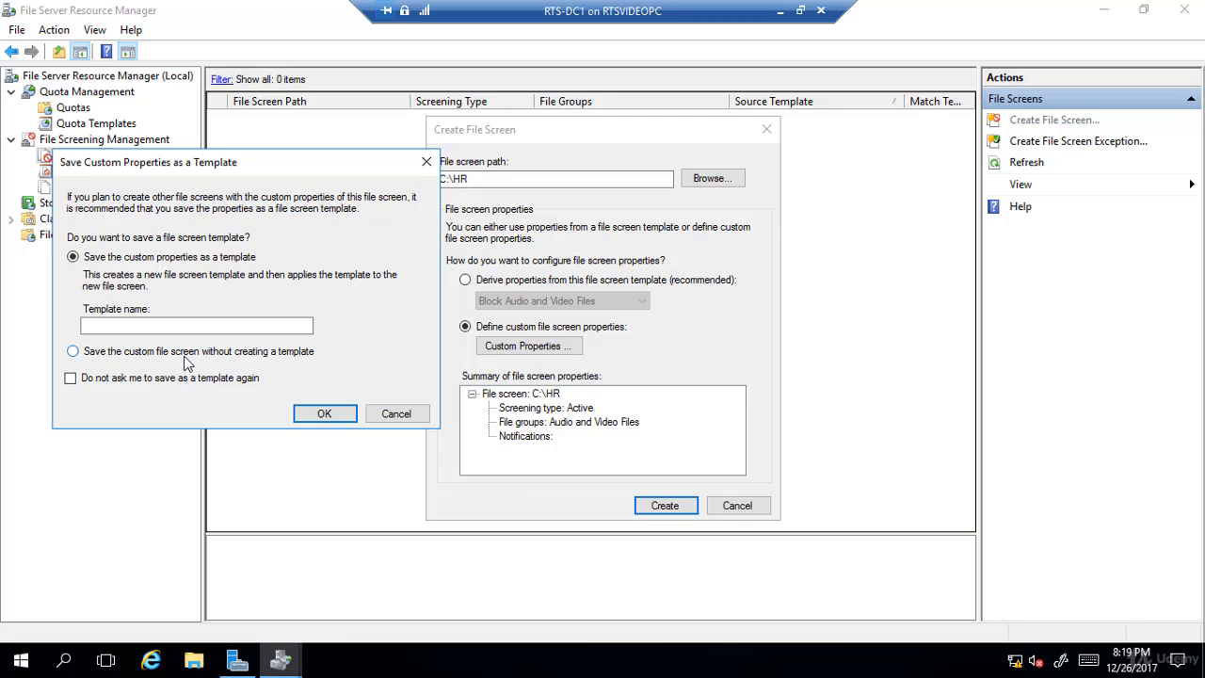
pyautogui.click(73, 351)
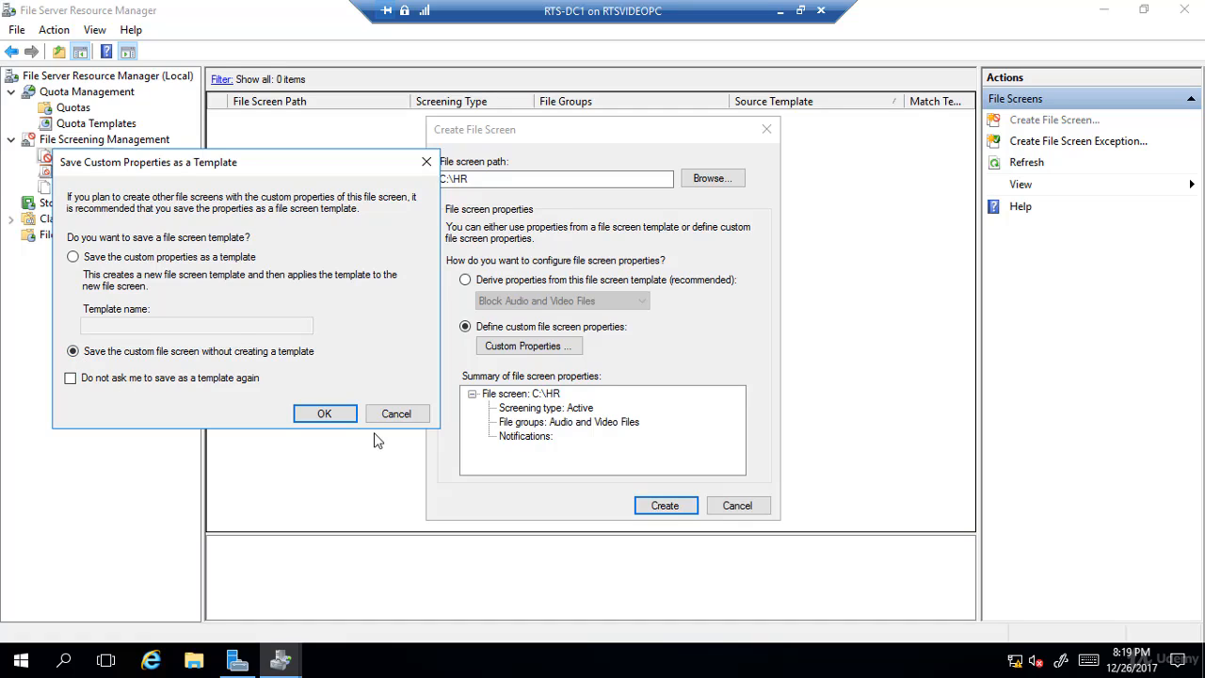
pyautogui.click(317, 422)
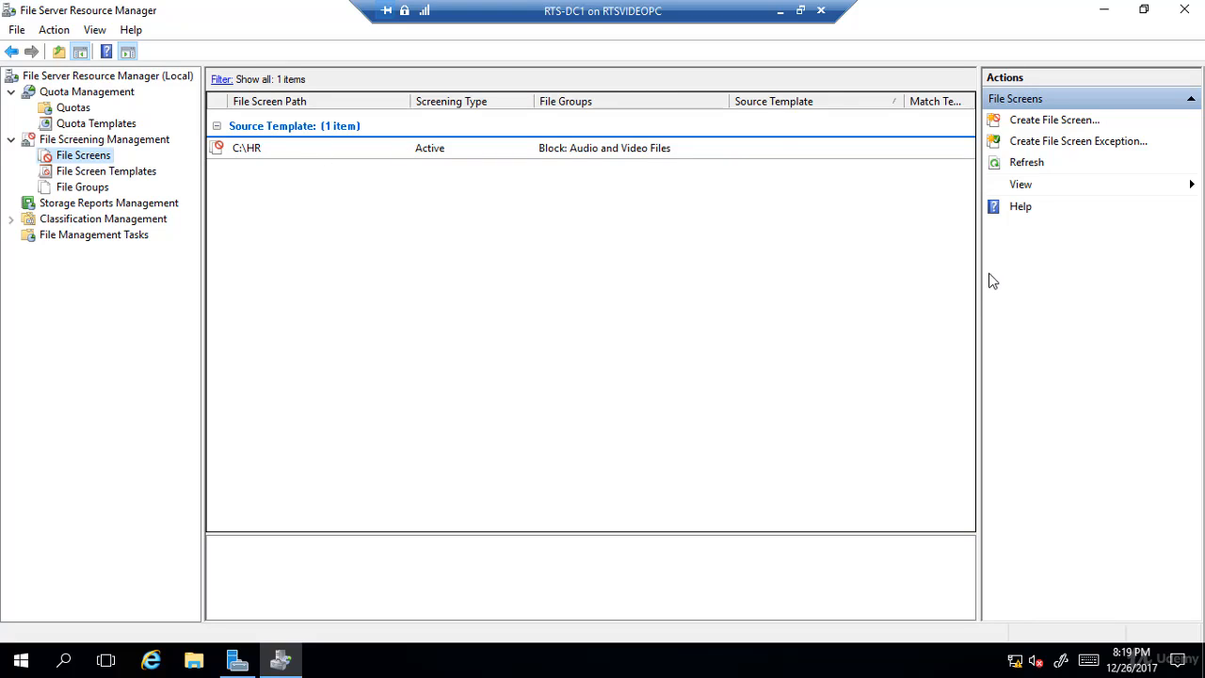
# - Resize the actions pane and the file screen list columns so all headers are readable
pyautogui.moveTo(1033, 275); pyautogui.dragTo(1105, 261)
pyautogui.moveTo(1022, 101); pyautogui.dragTo(973, 102)
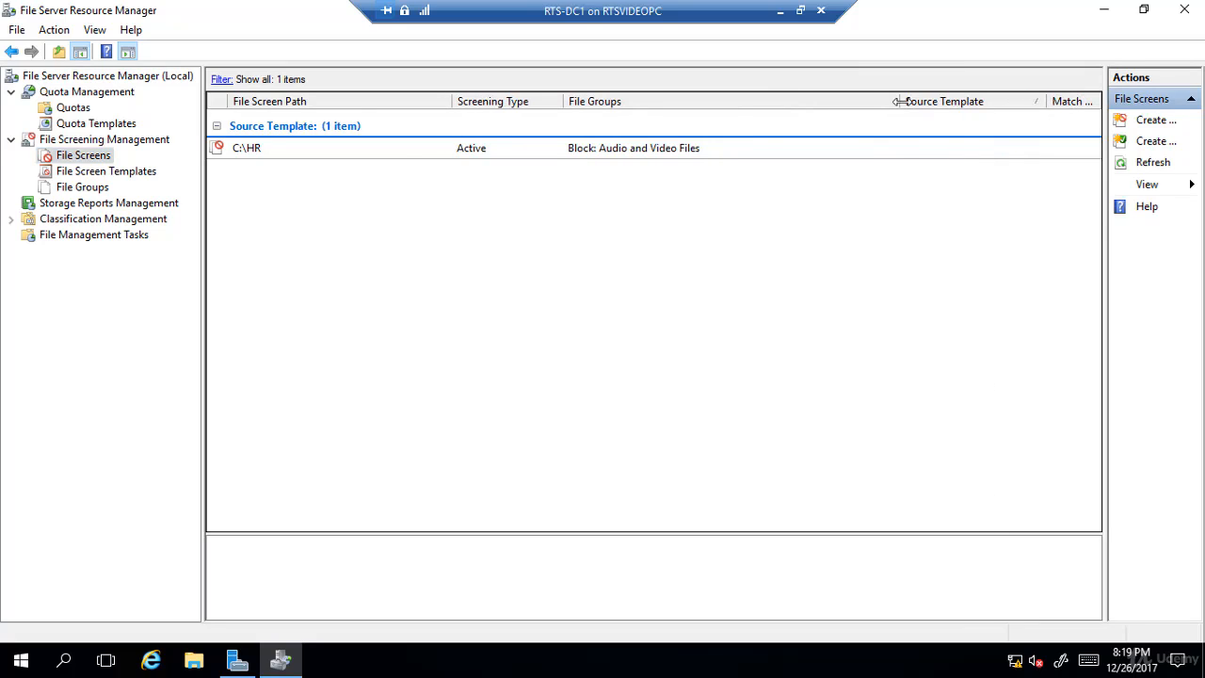
pyautogui.moveTo(899, 101); pyautogui.dragTo(761, 101)
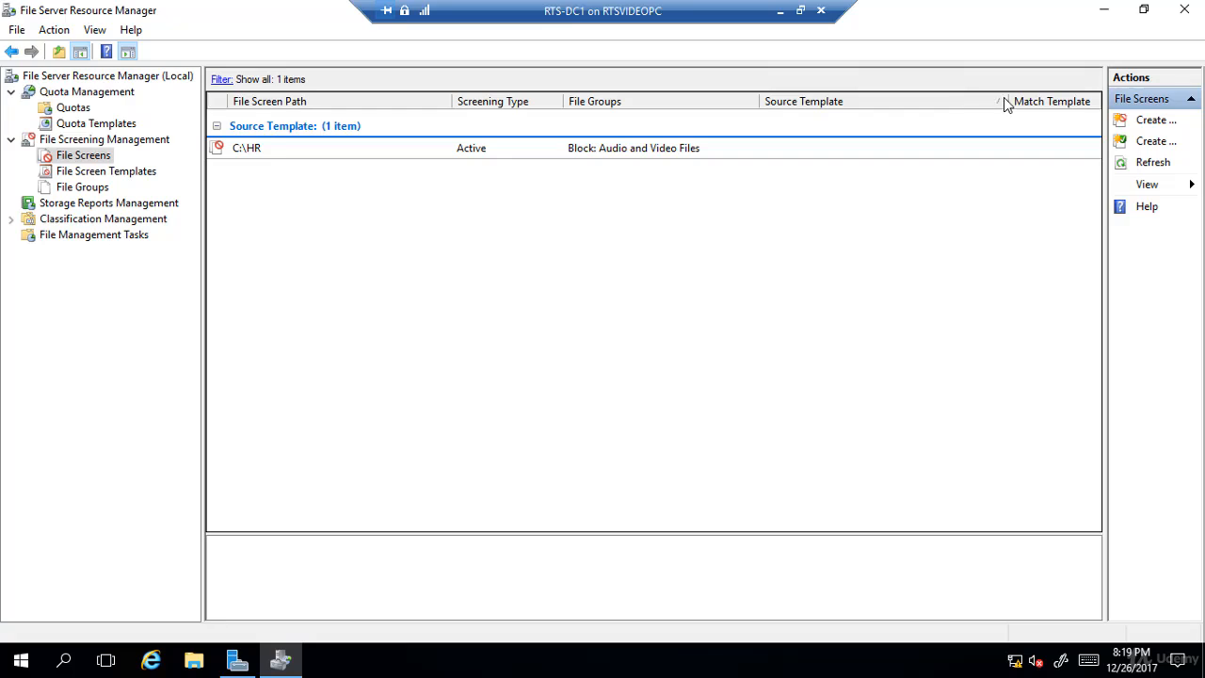
pyautogui.moveTo(999, 100); pyautogui.dragTo(967, 104)
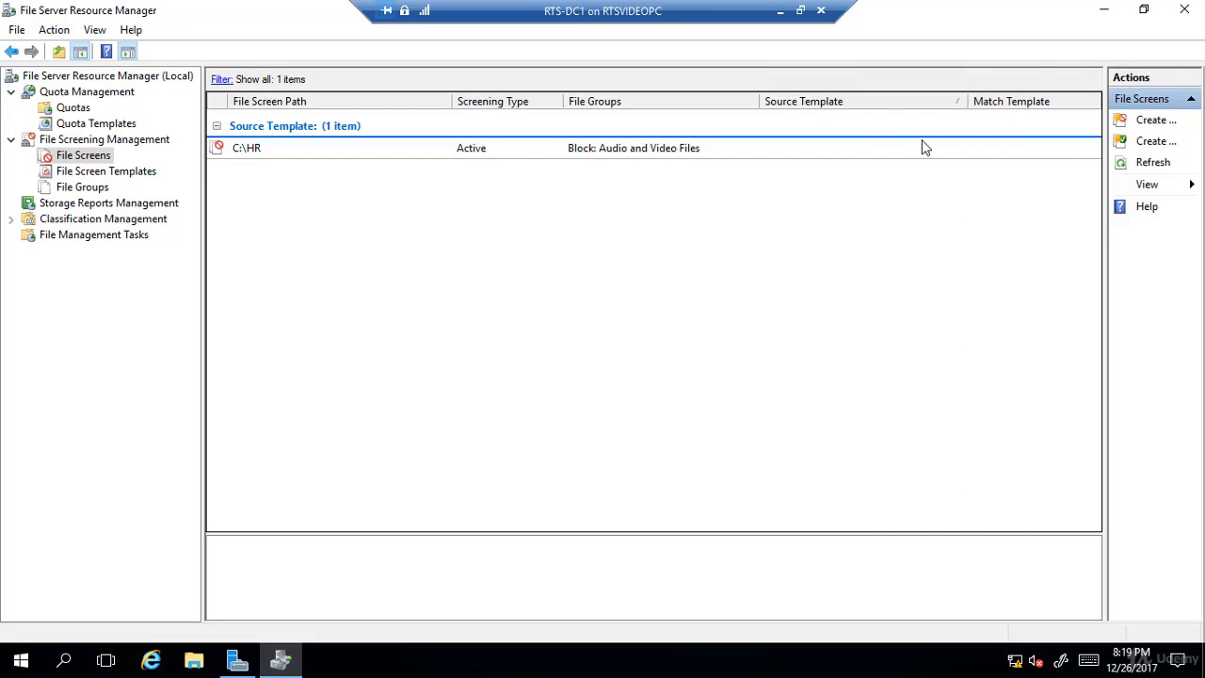
# - Start a new file screen template that blocks the Audio and Video Files and Executable Files groups
pyautogui.click(91, 175)
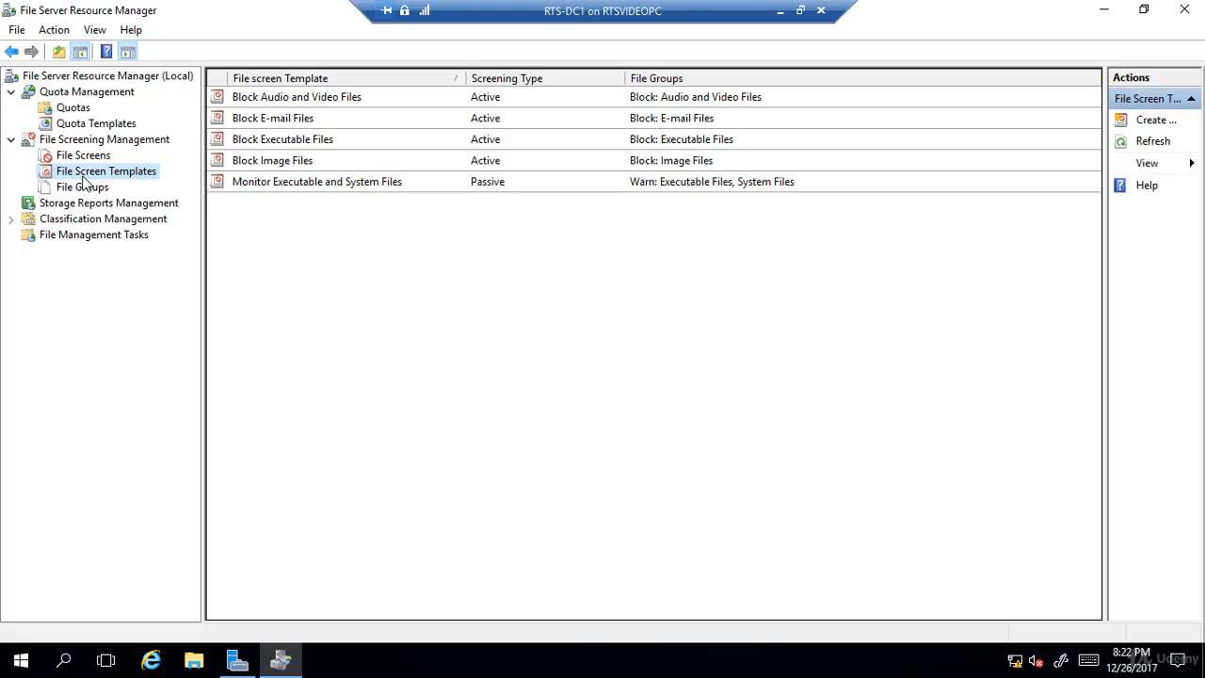
pyautogui.rightClick(85, 182)
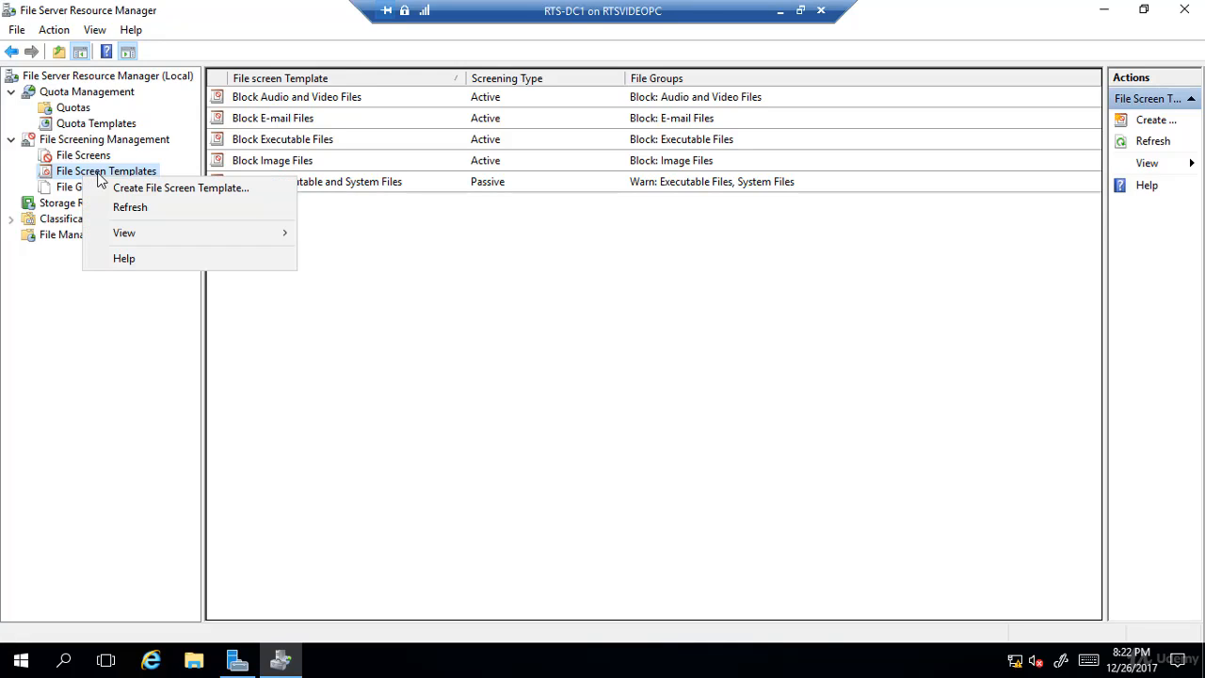
pyautogui.click(251, 189)
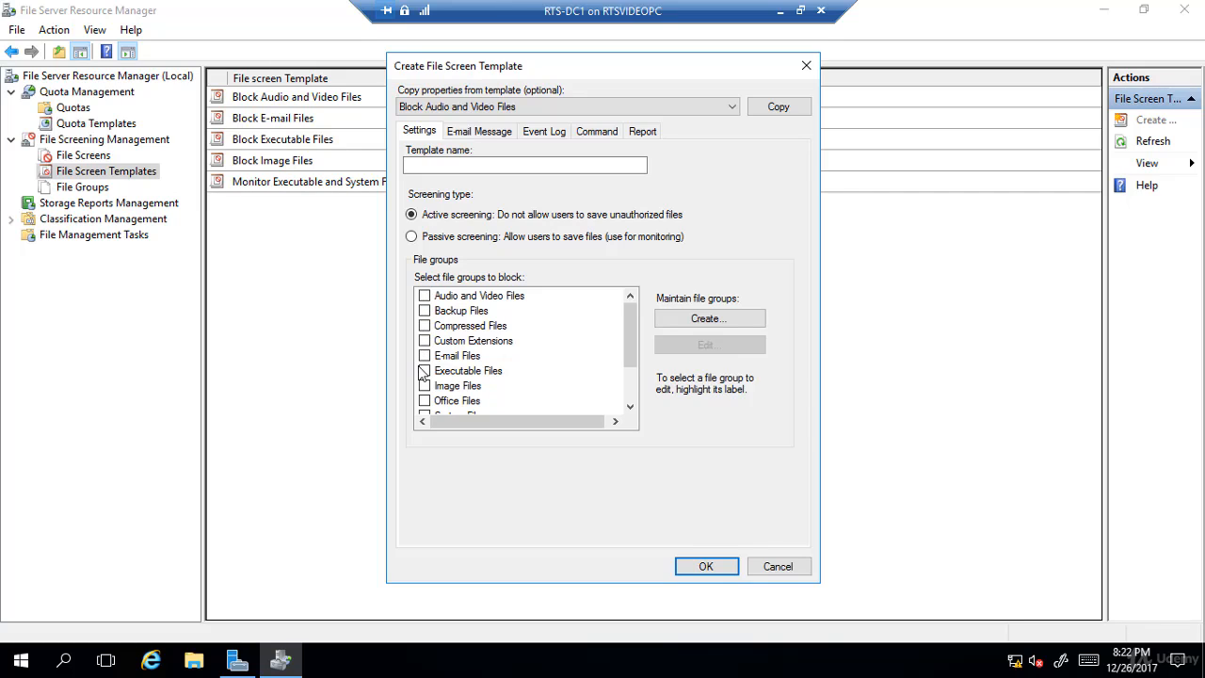
pyautogui.scroll(-2, 475, 372)
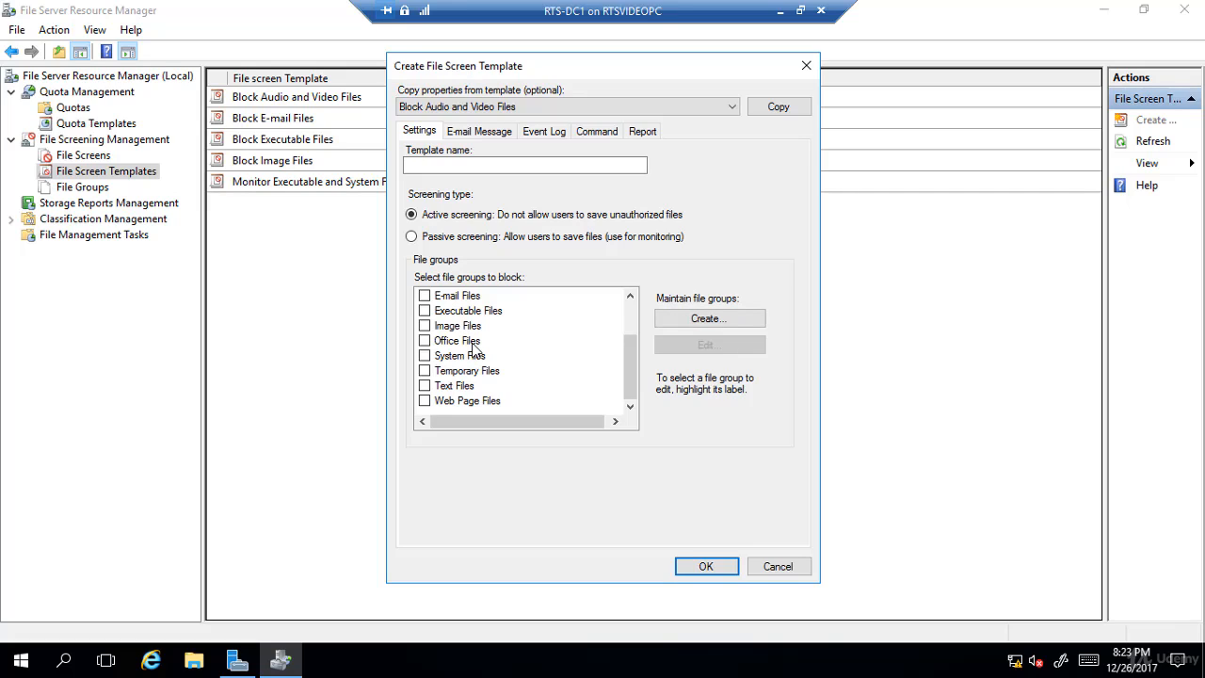
pyautogui.moveTo(626, 362); pyautogui.dragTo(622, 325)
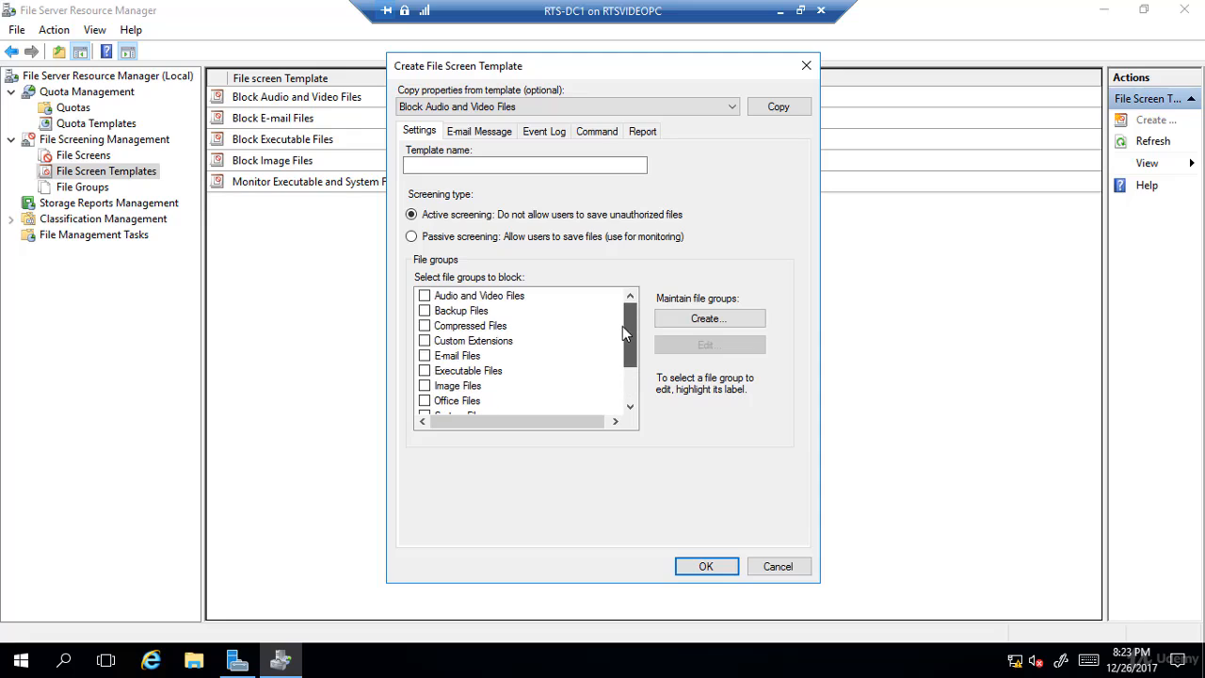
pyautogui.click(424, 296)
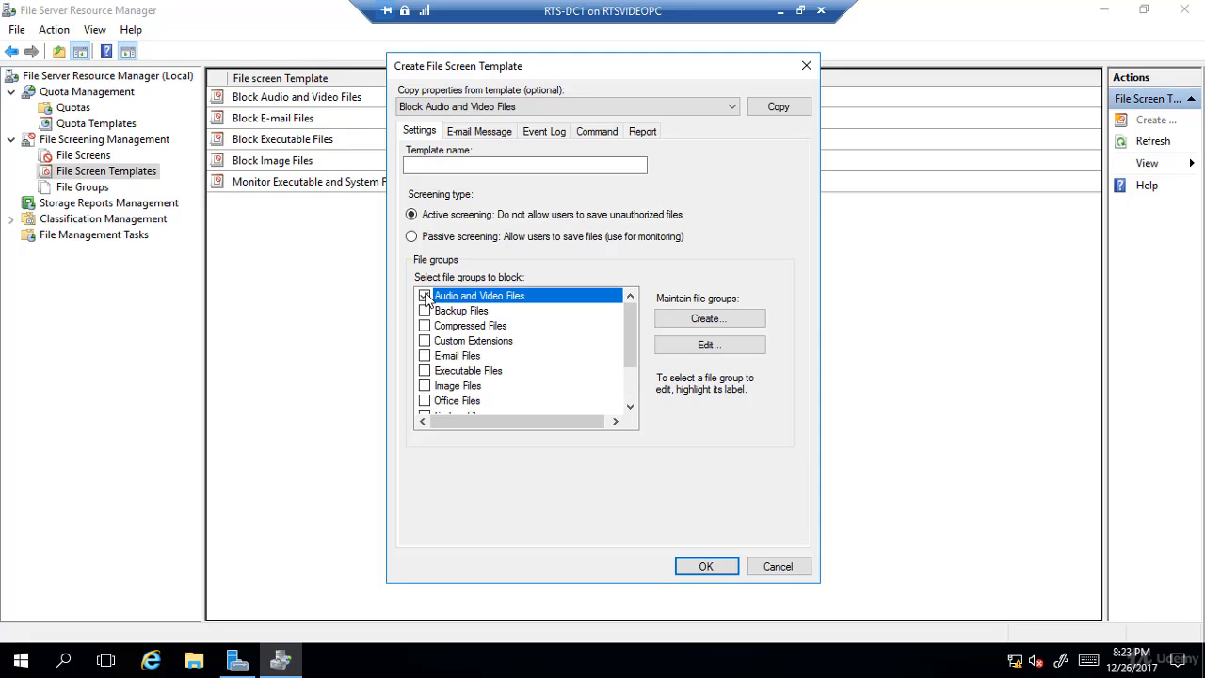
pyautogui.click(424, 370)
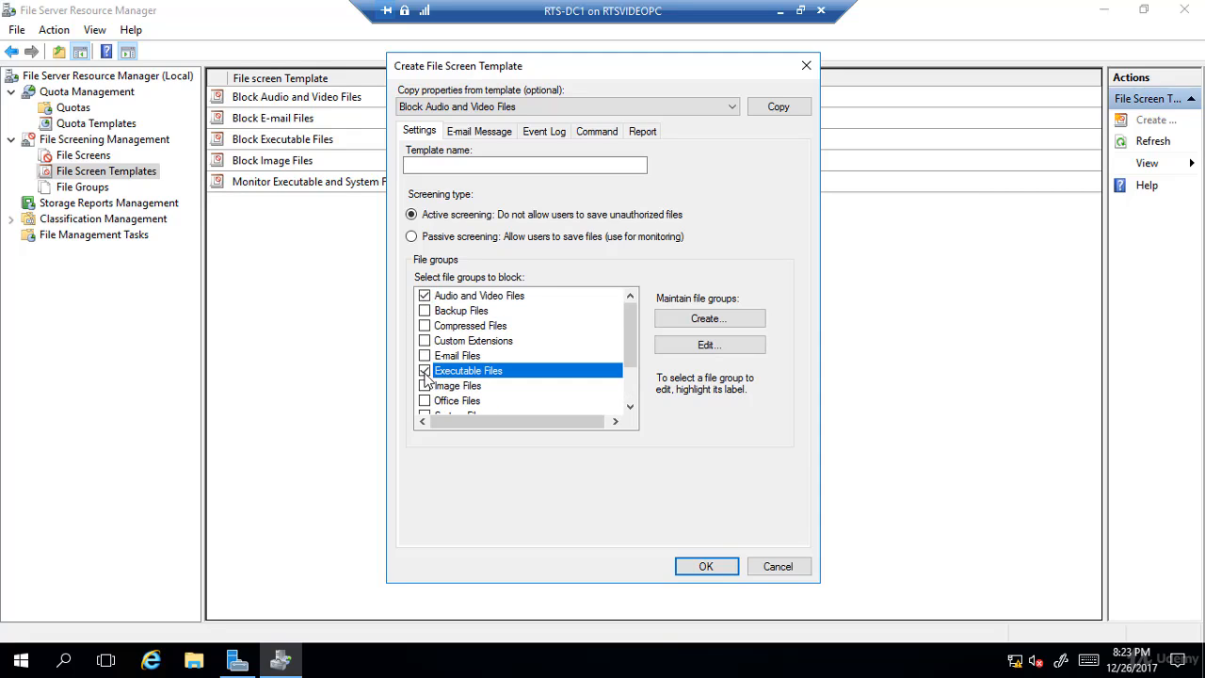
# - Name the new template AV and EXE and enable sending a warning to the event log
pyautogui.click(460, 169)
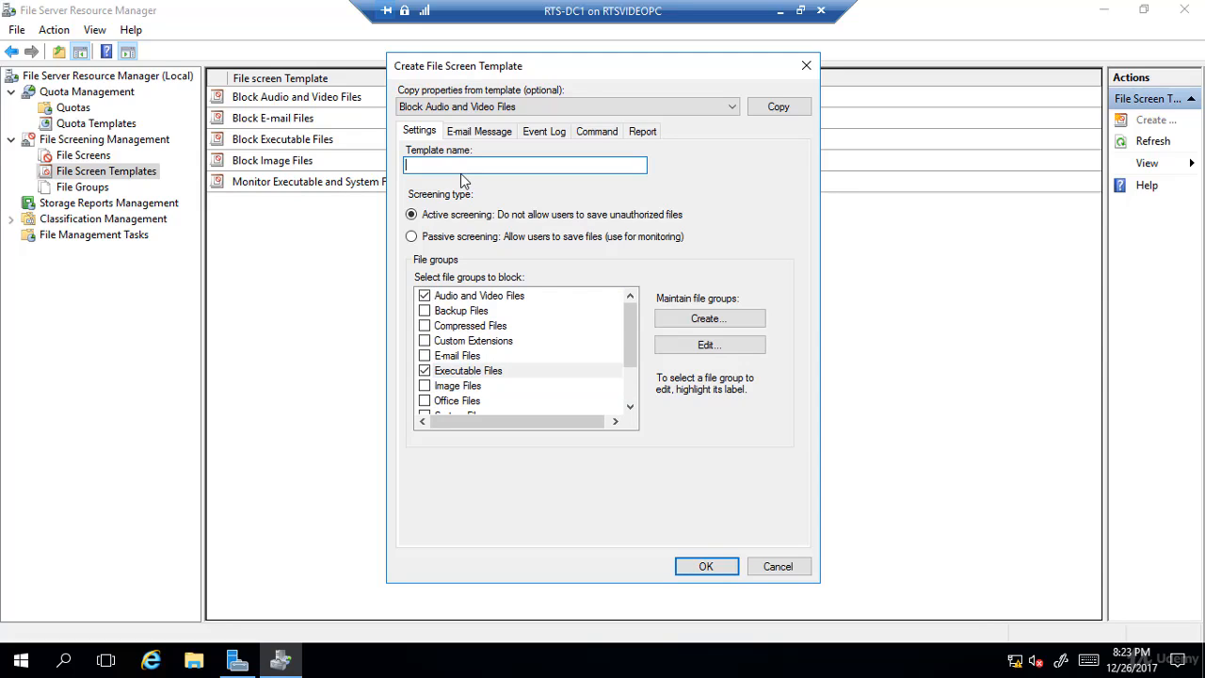
pyautogui.write('AV and EXE')
pyautogui.click(545, 134)
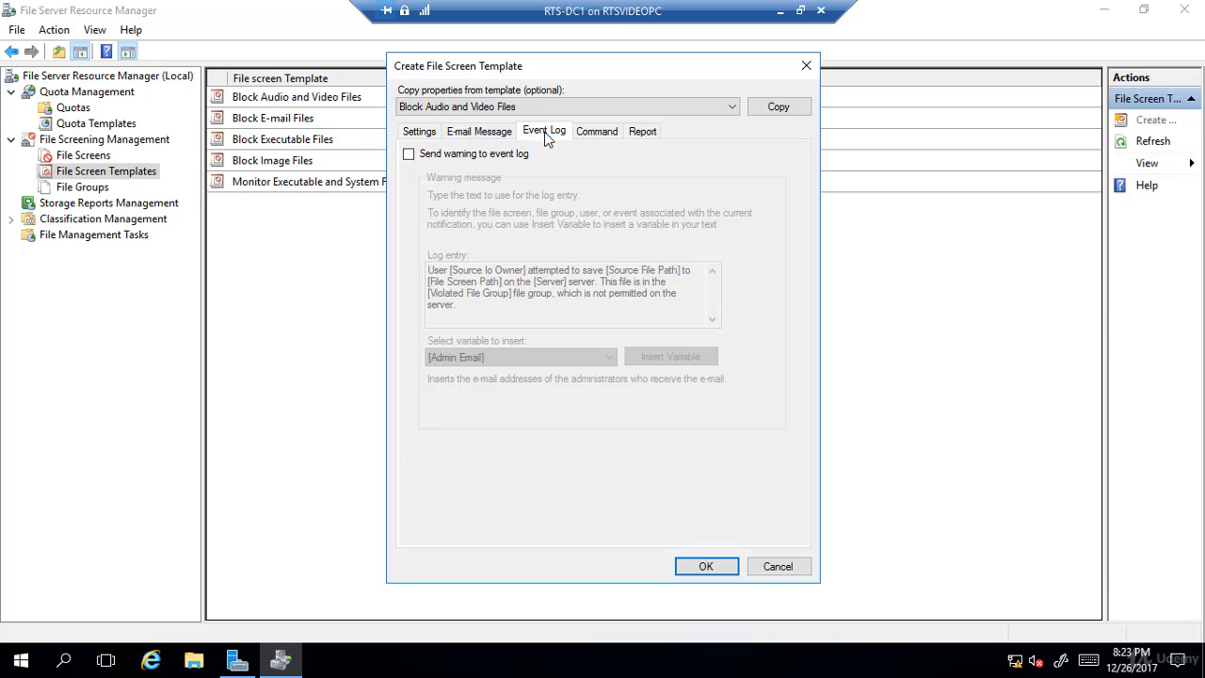
pyautogui.click(458, 156)
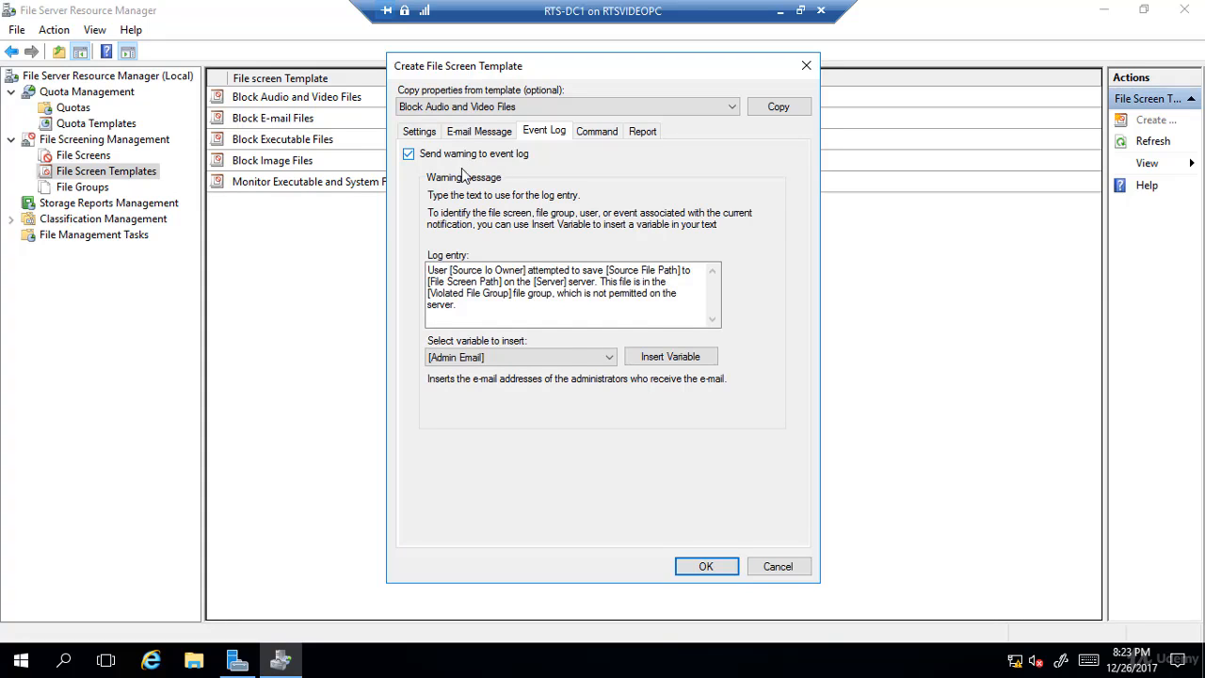
# - Review the E-mail Message, Event Log, Command and Report settings, then save the AV and EXE template
pyautogui.click(484, 132)
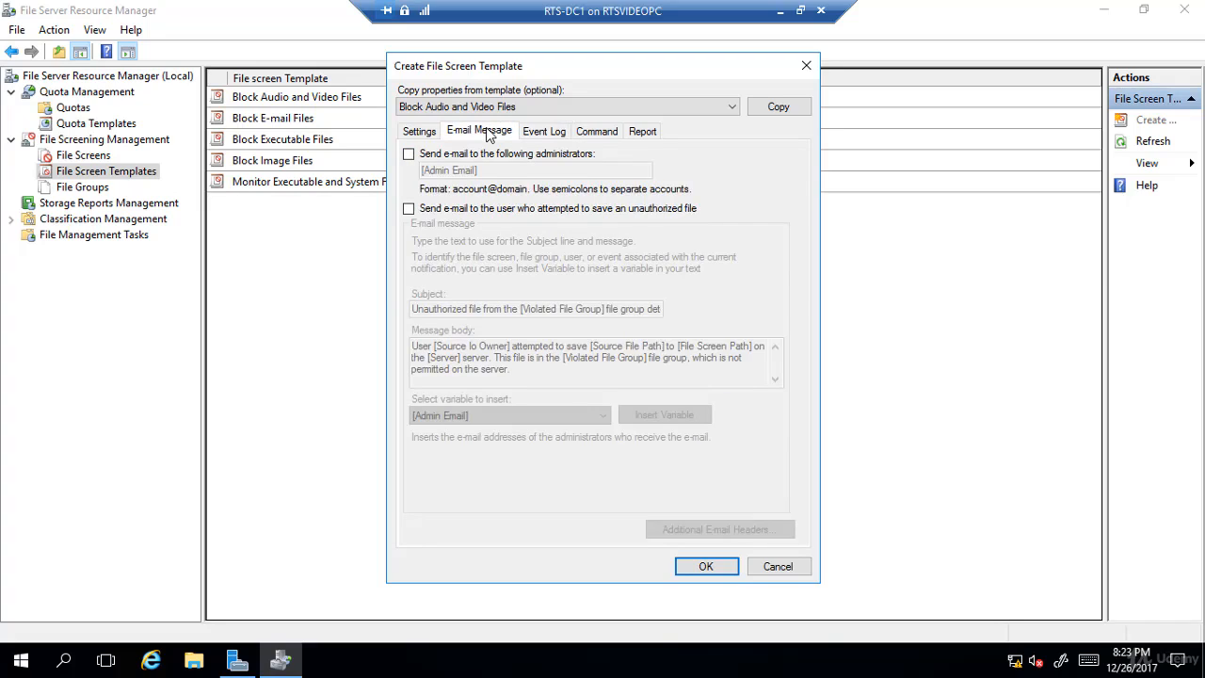
pyautogui.click(544, 135)
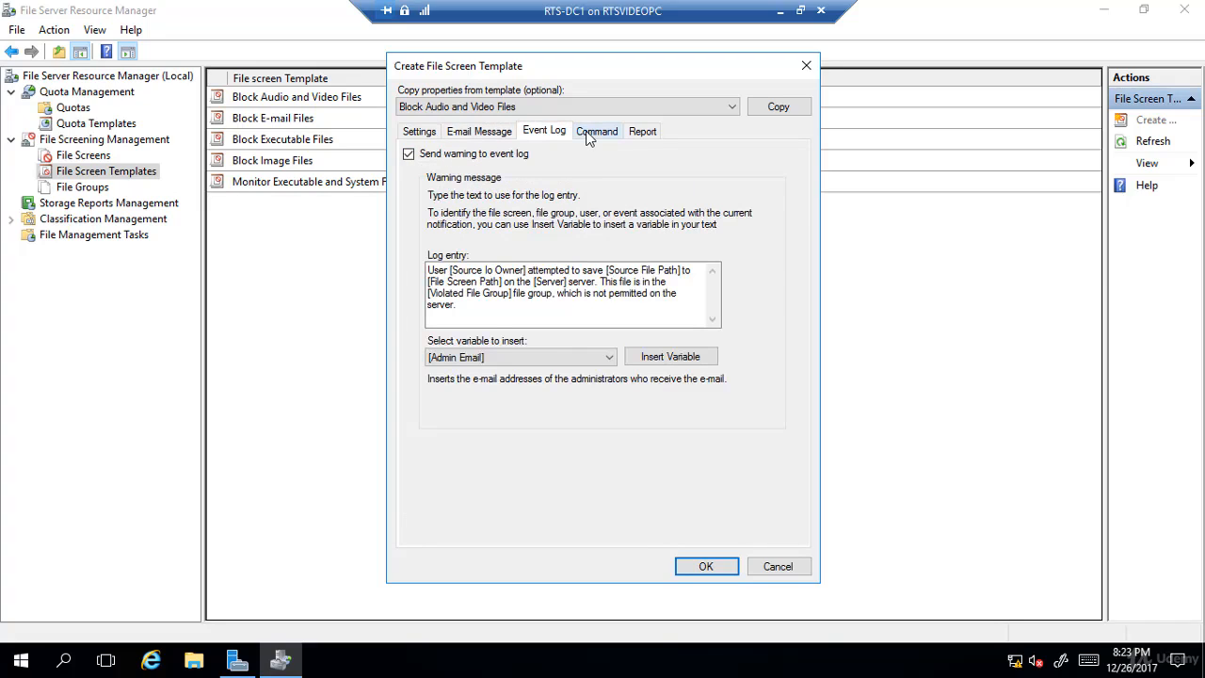
pyautogui.click(588, 137)
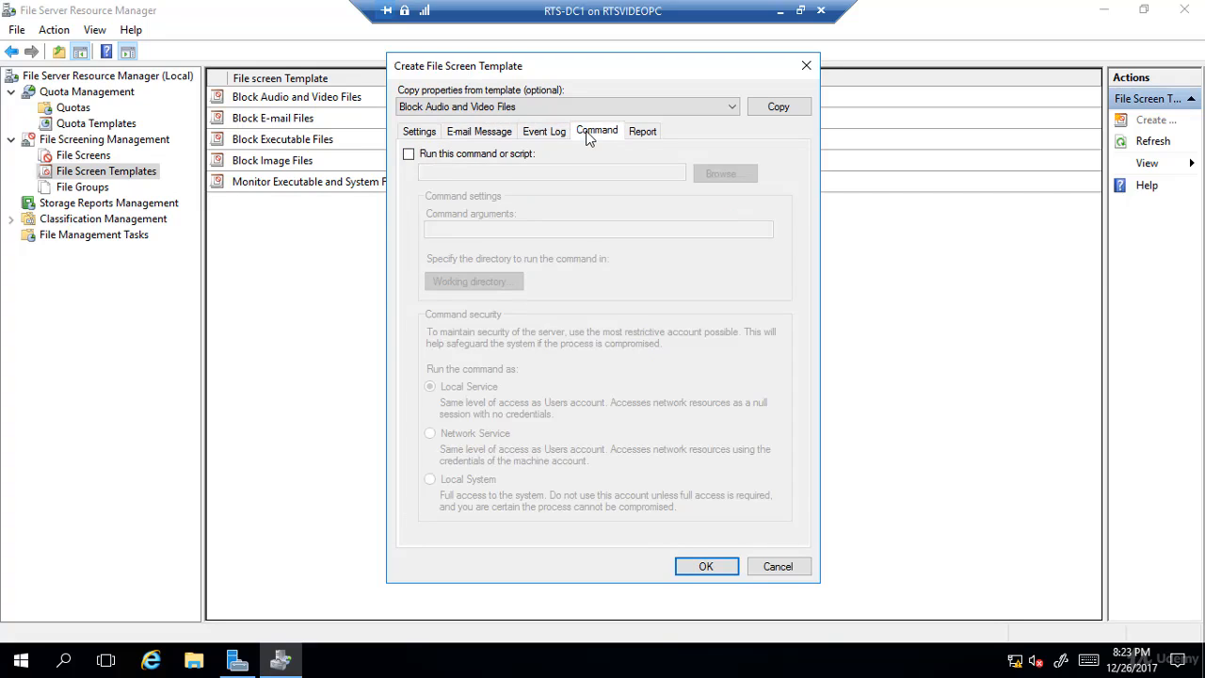
pyautogui.click(644, 136)
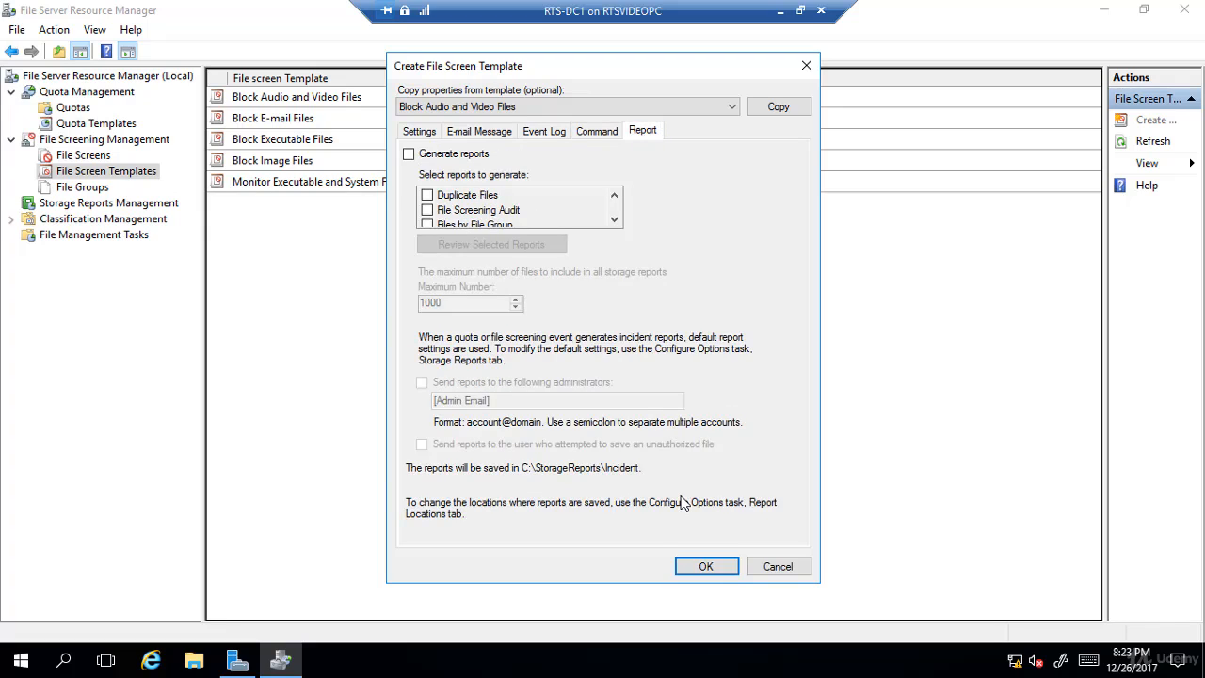
pyautogui.click(706, 567)
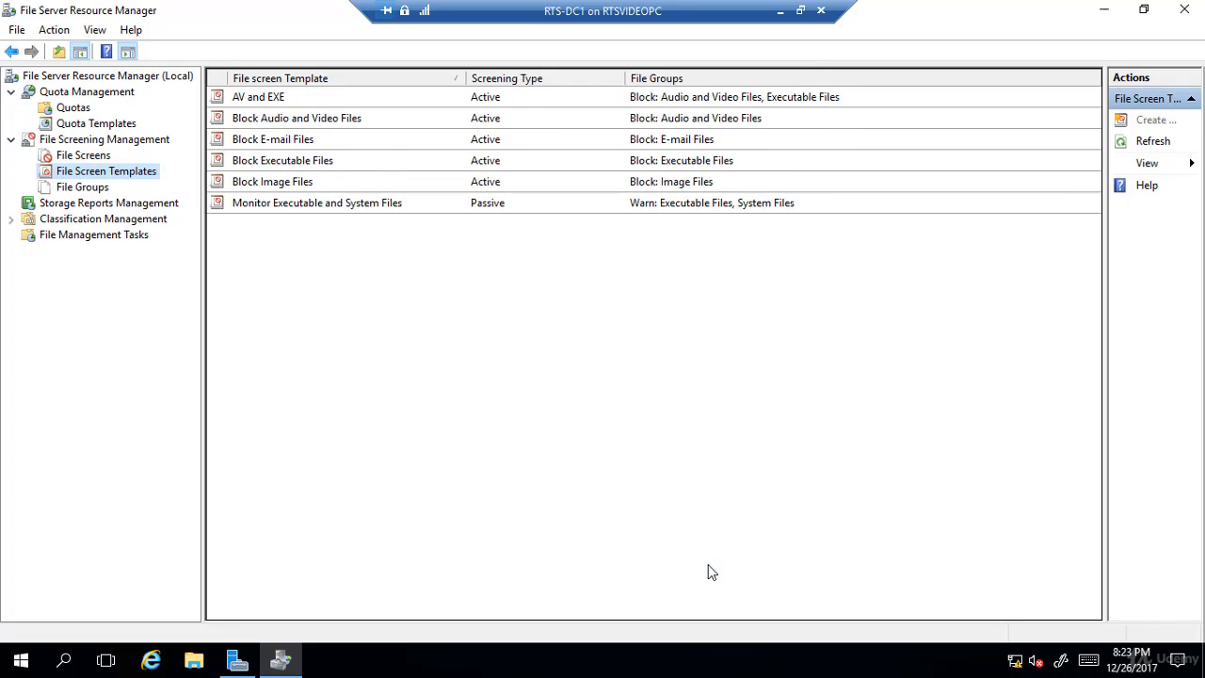
# - Create a file screen on C:\Marketing derived from the Block Audio and Video Files template
pyautogui.click(90, 160)
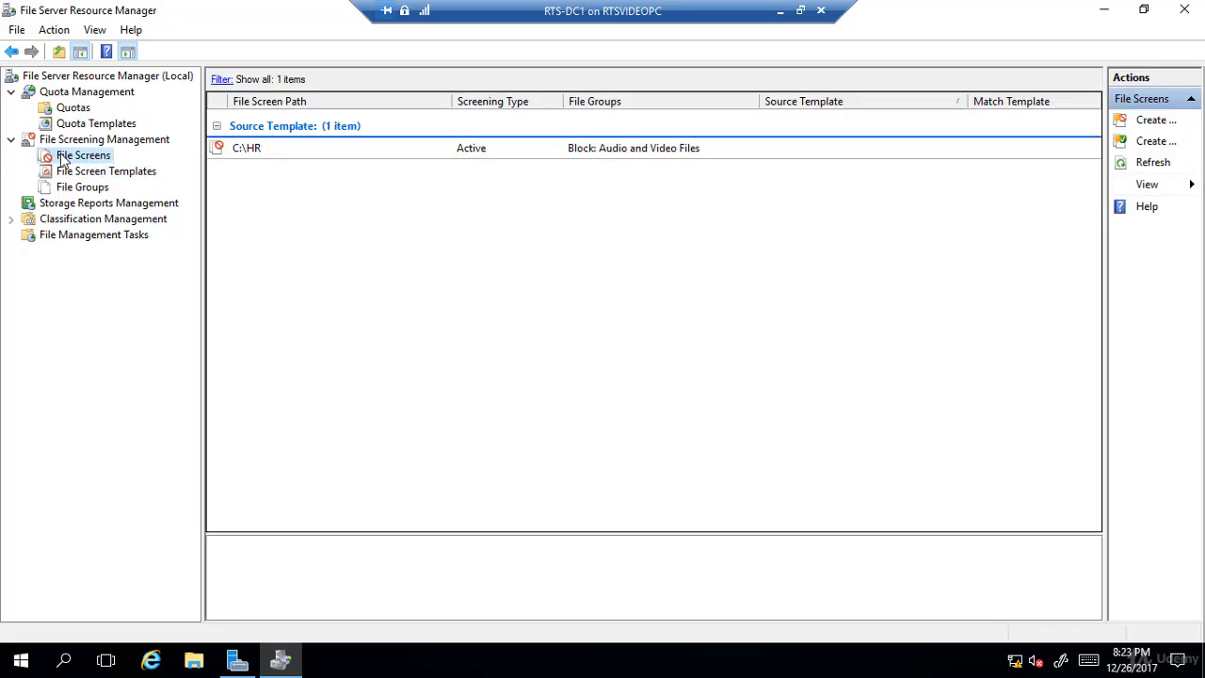
pyautogui.rightClick(89, 164)
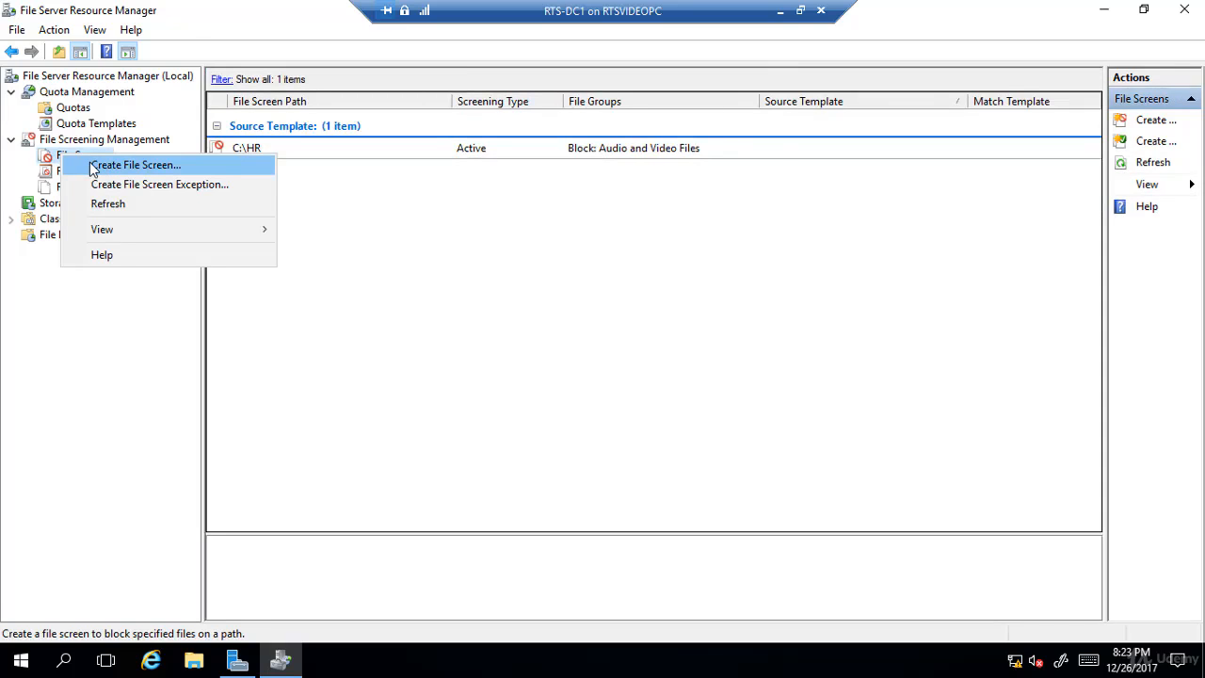
pyautogui.click(90, 164)
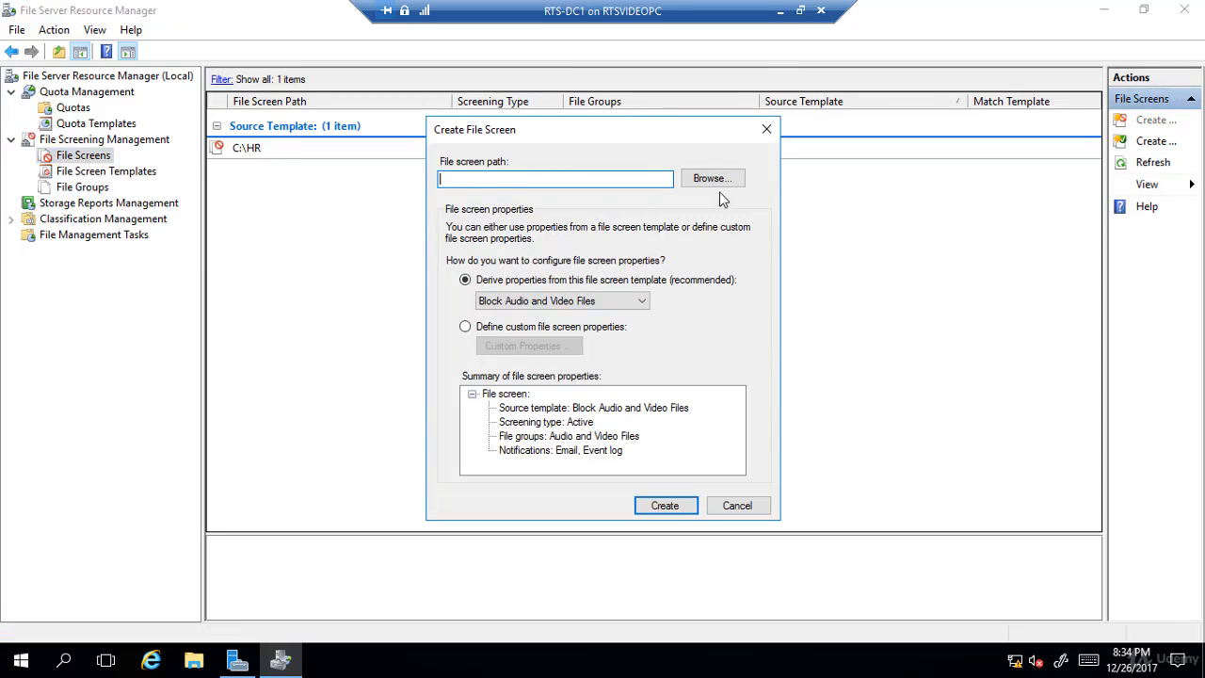
pyautogui.click(717, 182)
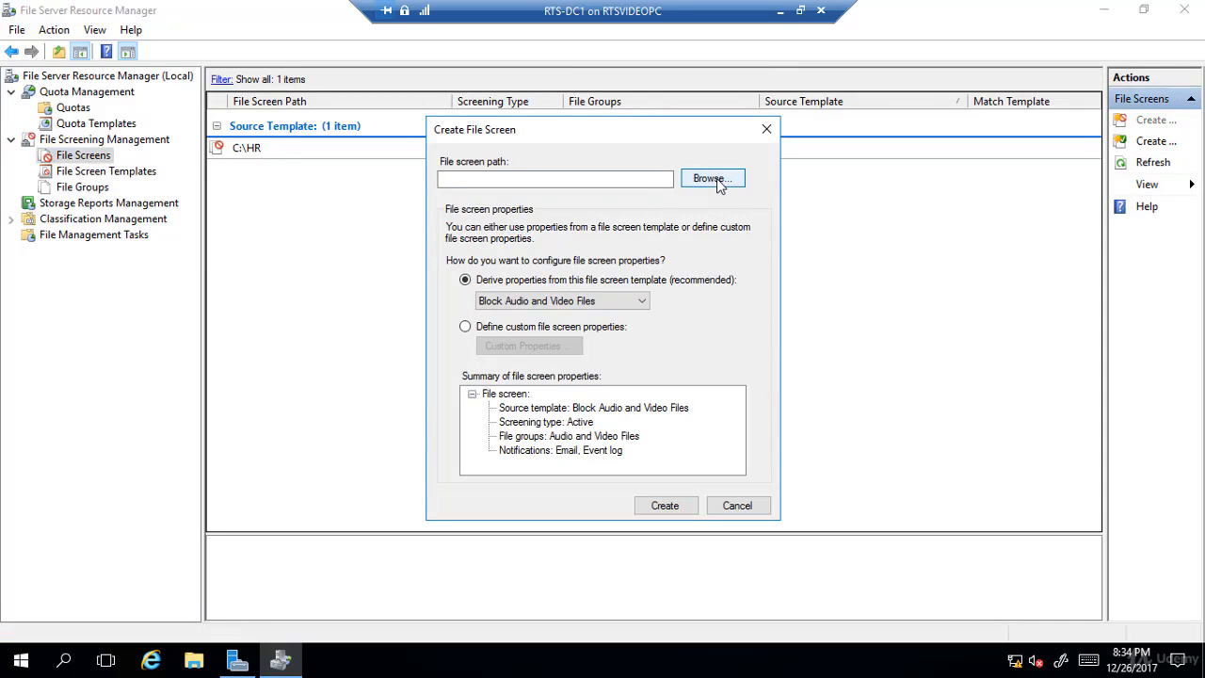
pyautogui.click(716, 184)
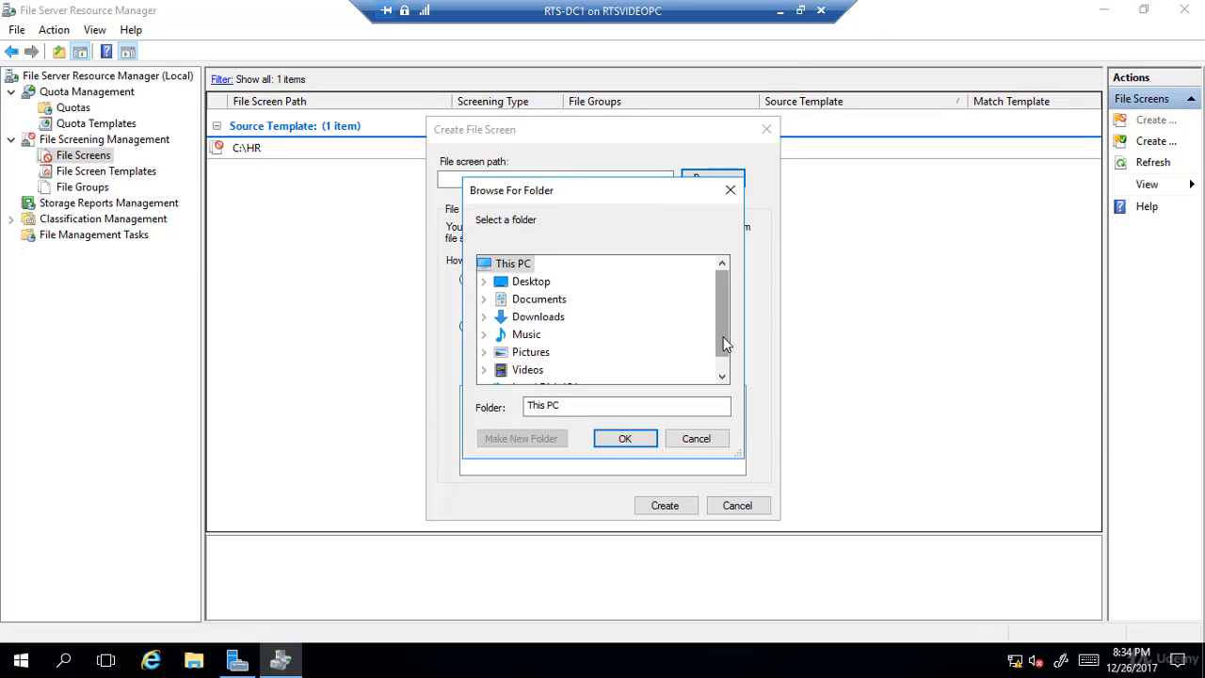
pyautogui.scroll(-1, 721, 342)
pyautogui.click(562, 371)
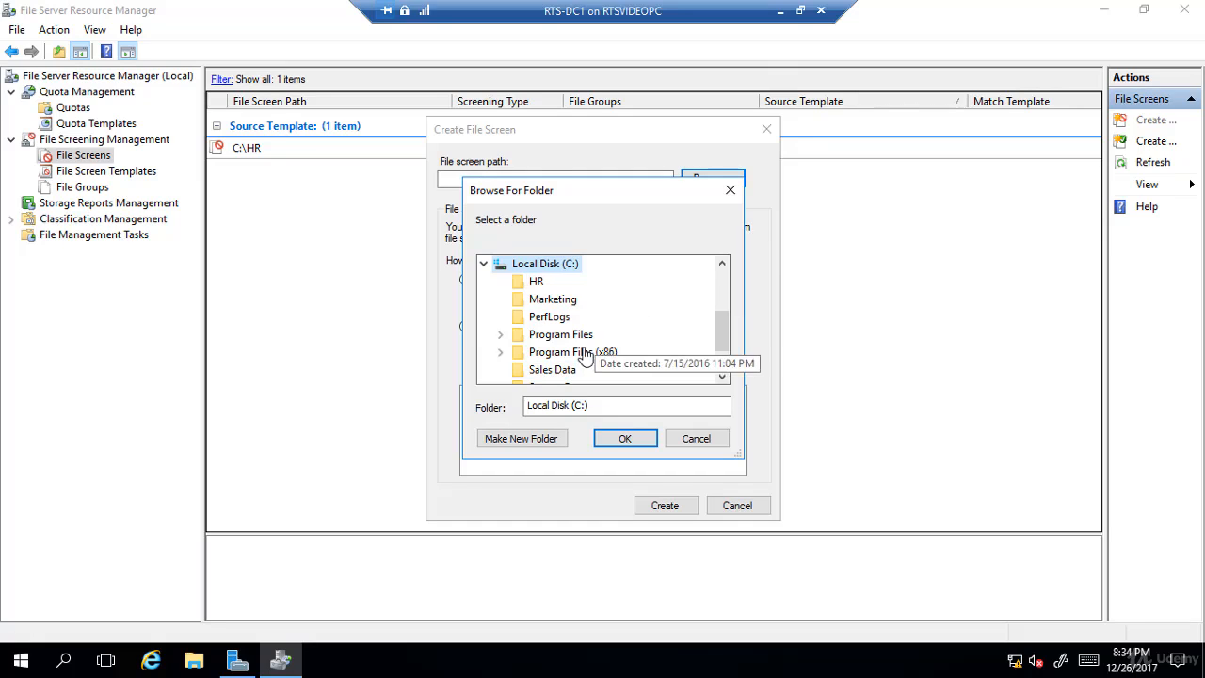
pyautogui.click(552, 299)
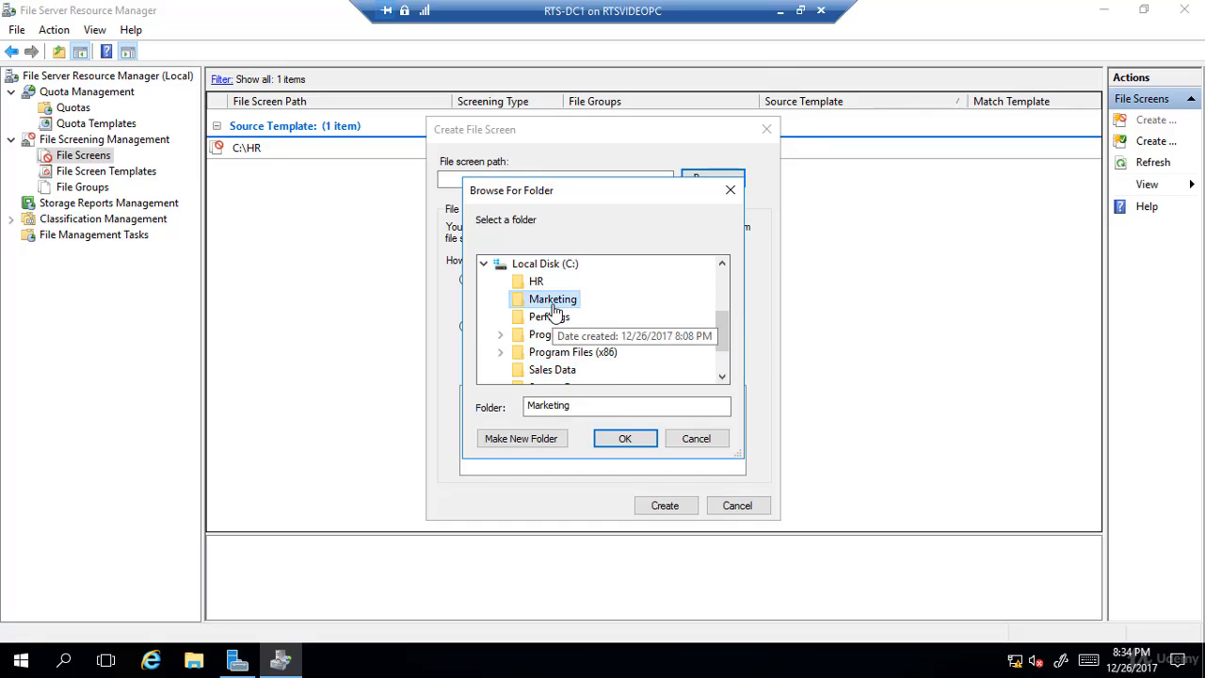
pyautogui.click(625, 438)
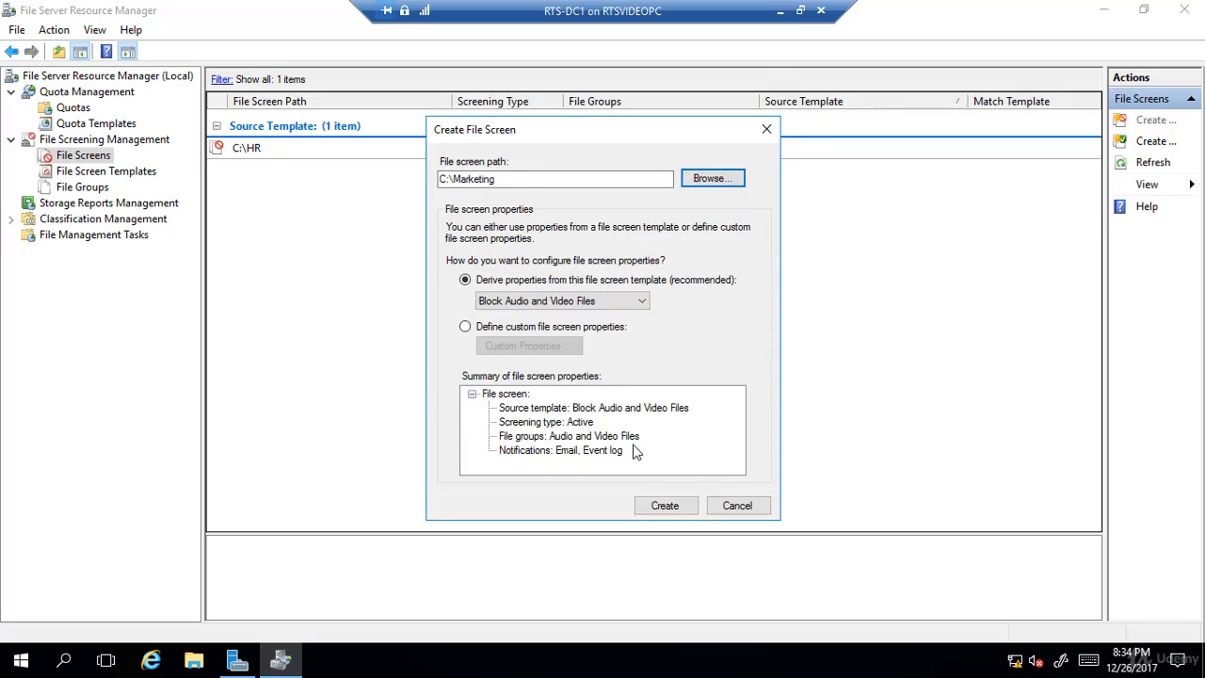
pyautogui.click(662, 511)
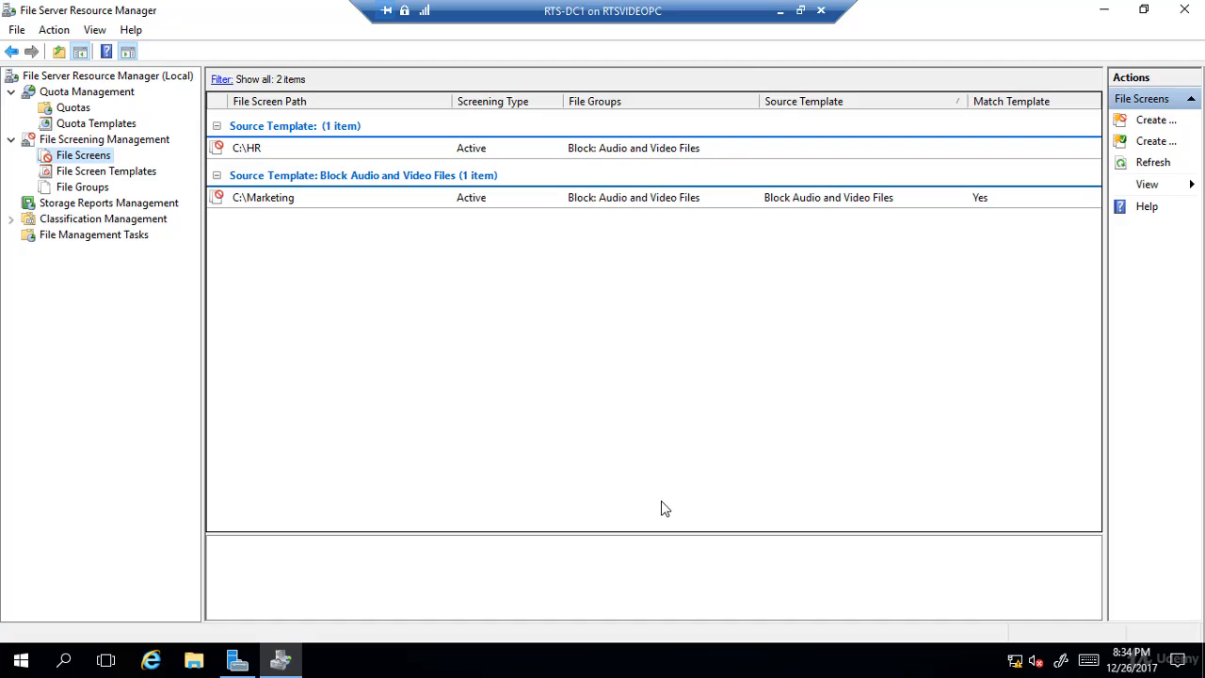